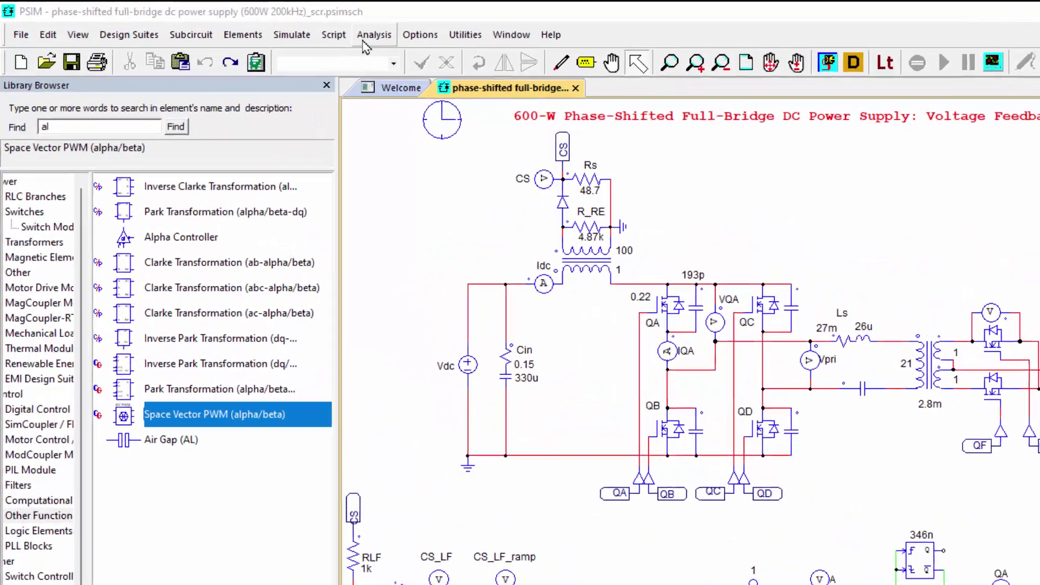
Show the Analysis menu's Monte Carlo, Sensitivity and Fault Analysis tools over the full-bridge schematic
click(240, 22)
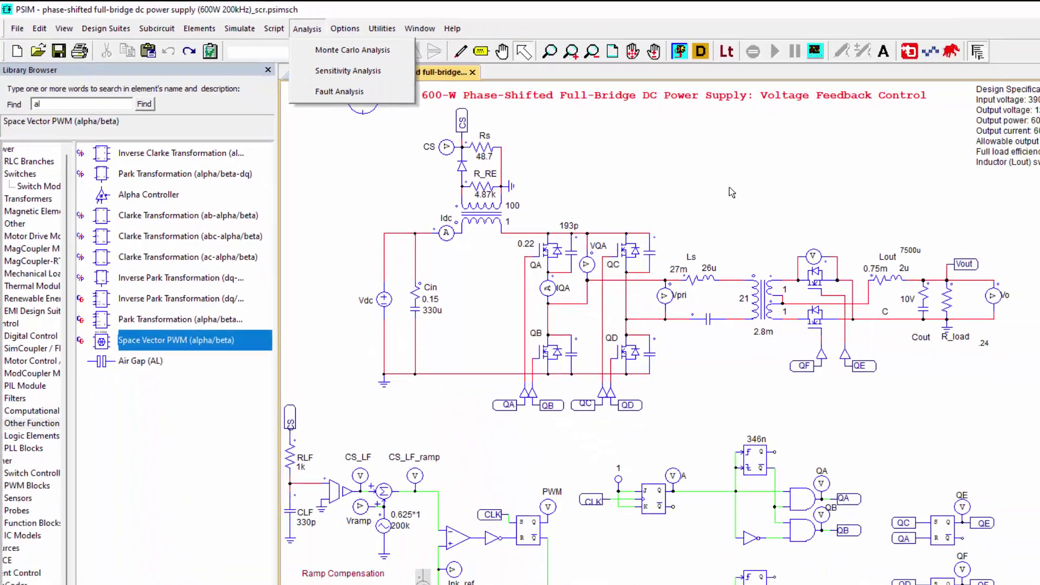
Open Monte Carlo Analysis, move it aside, and review its Type (Max) and Scope (A) options
click(732, 193)
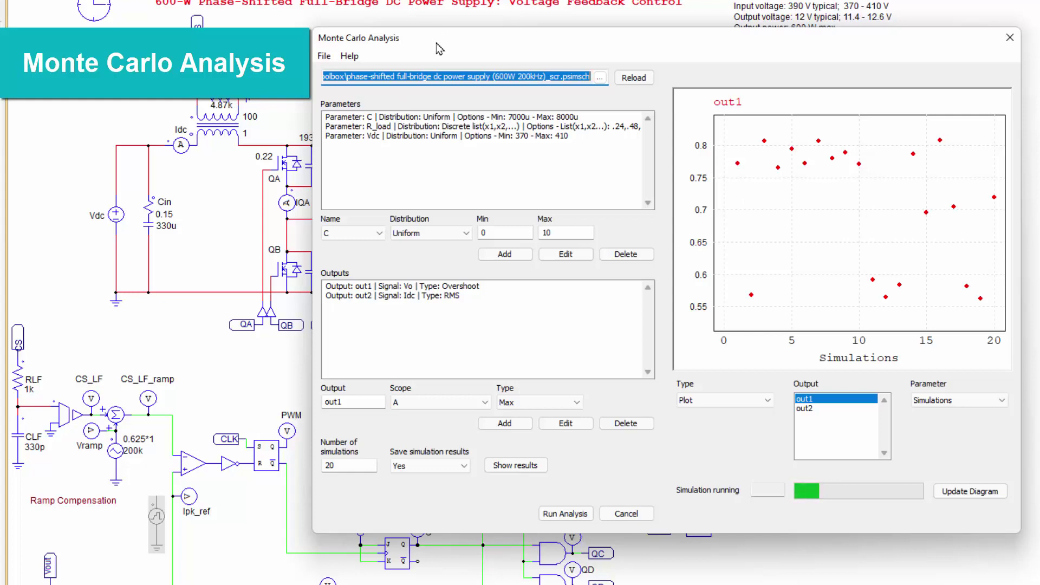
drag(399, 45, 514, 305)
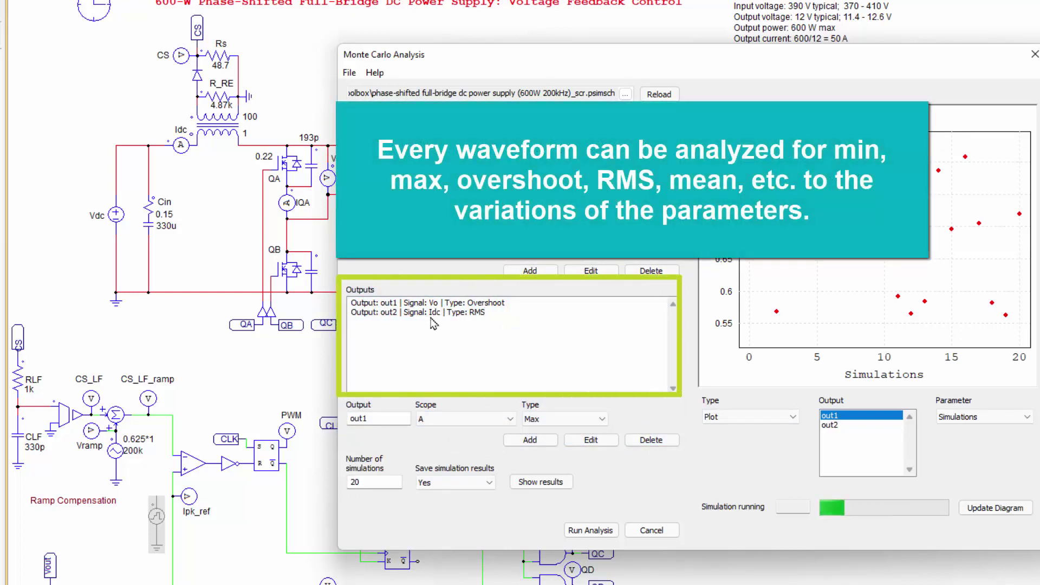
click(549, 427)
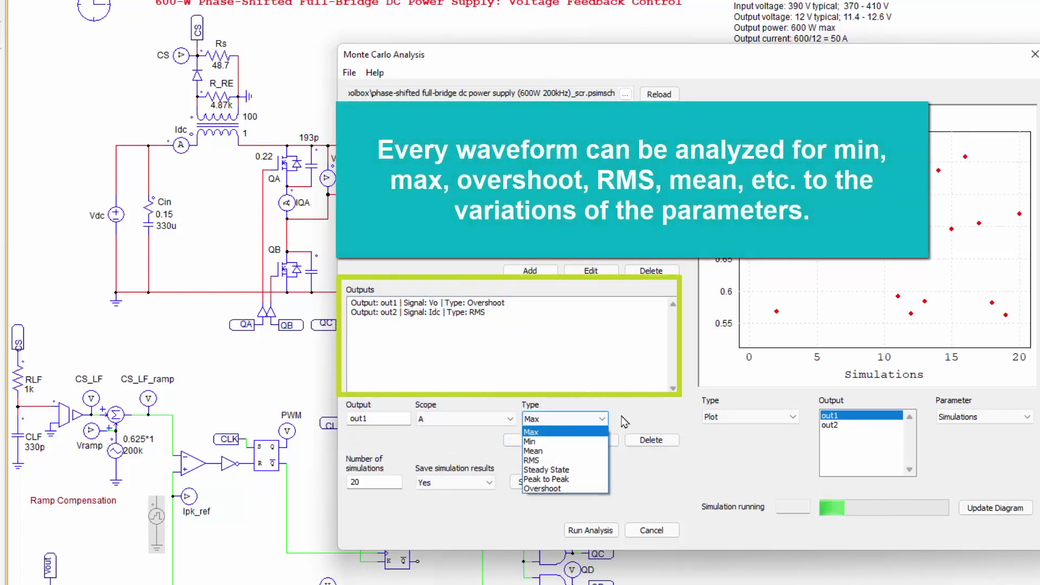
click(652, 491)
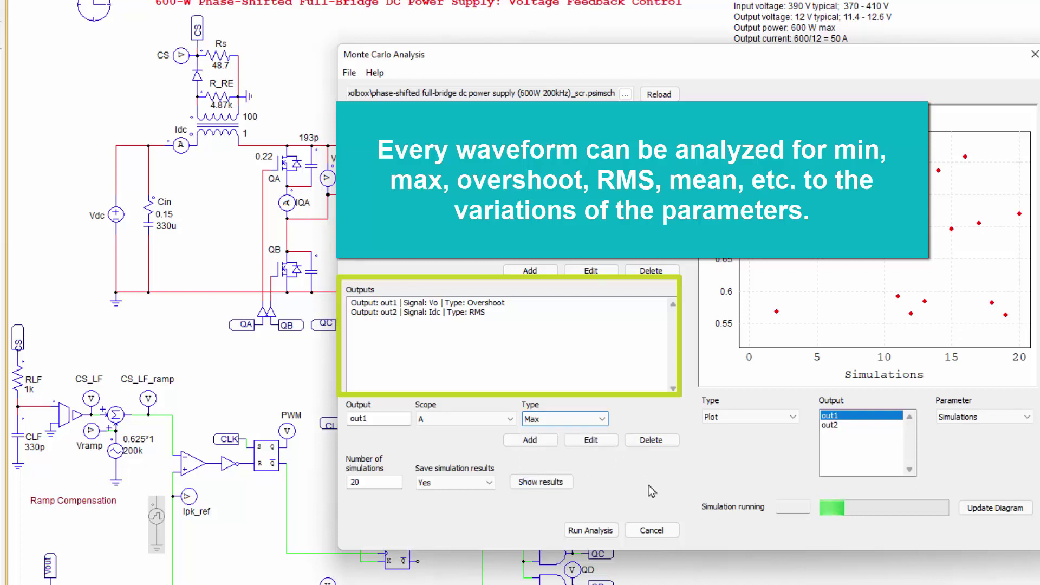
click(475, 422)
click(601, 470)
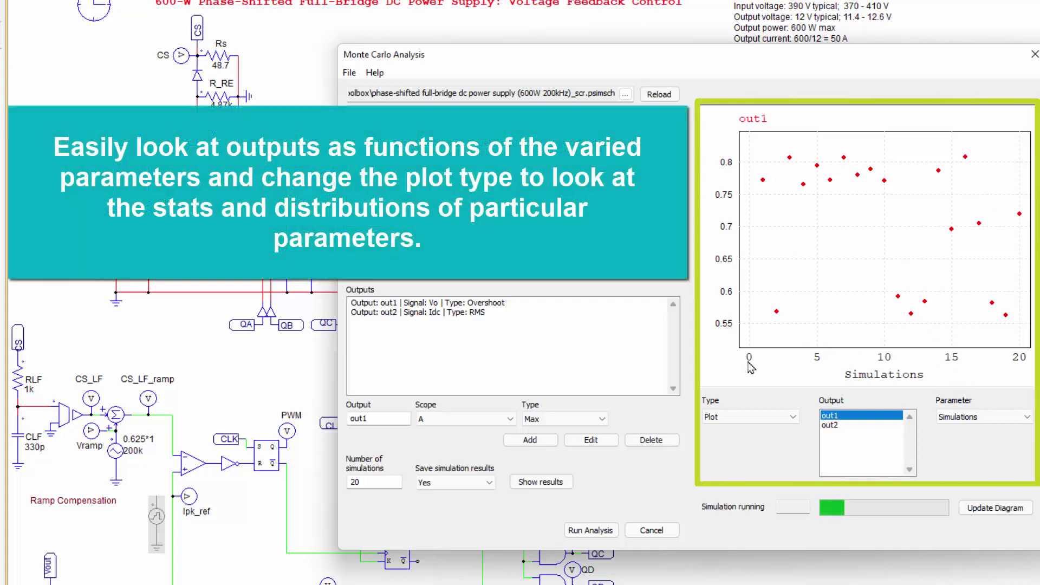
Plot out1 against R_load, Vdc and C, then update the plot to show out2 against C
click(981, 417)
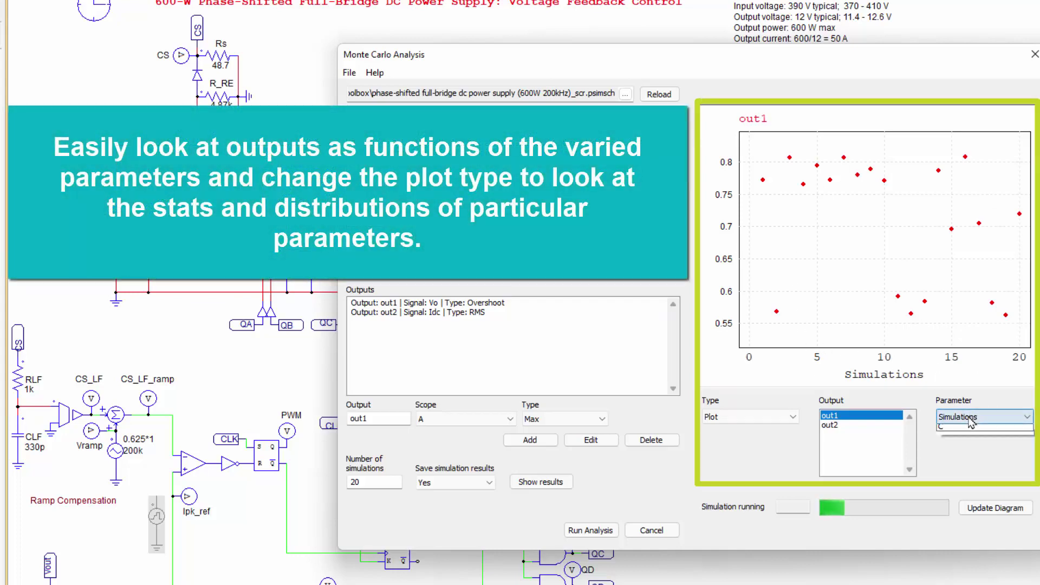
click(957, 447)
click(975, 417)
click(973, 455)
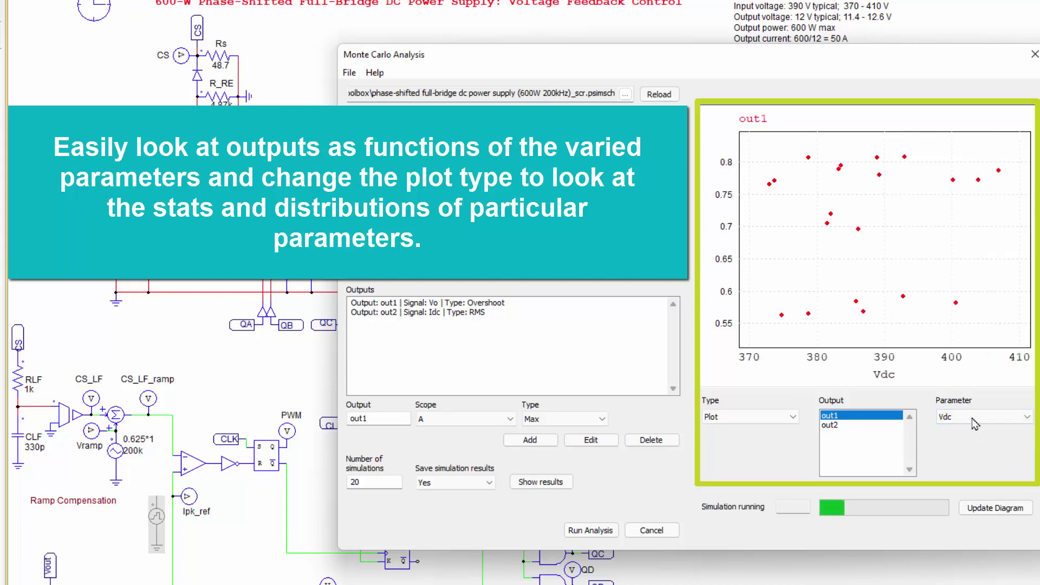
click(972, 420)
click(969, 460)
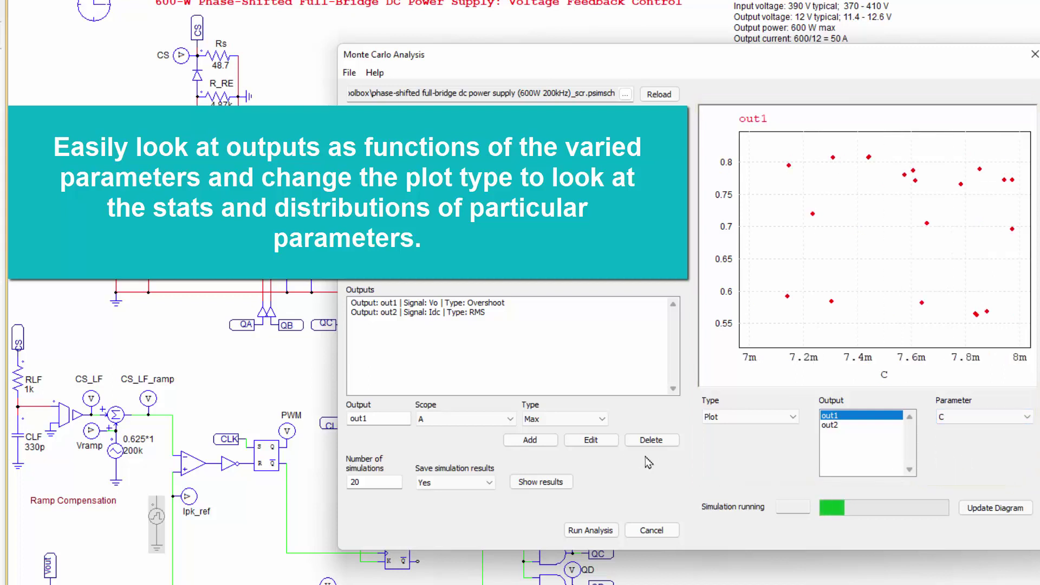
click(855, 426)
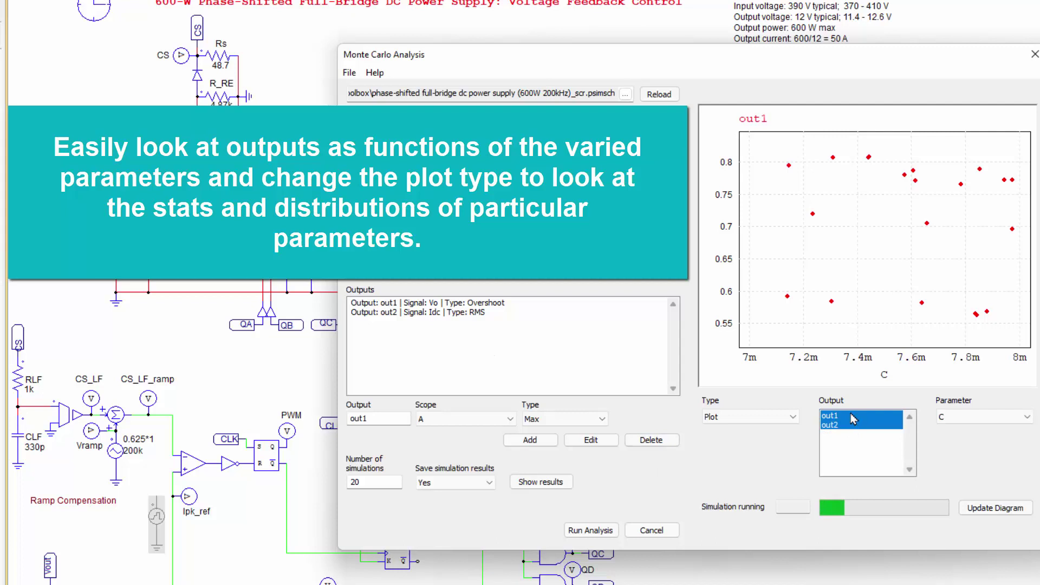
click(995, 507)
Plot out2 per simulation, as a histogram and then a CDF, and move the window off the schematic
click(983, 417)
click(970, 424)
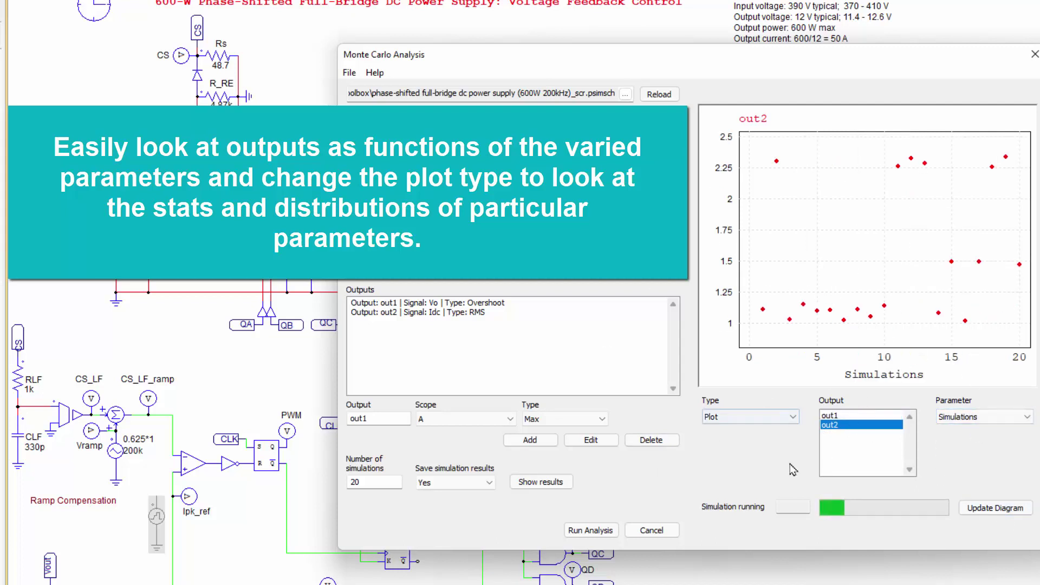
click(776, 418)
click(761, 435)
click(762, 418)
click(759, 445)
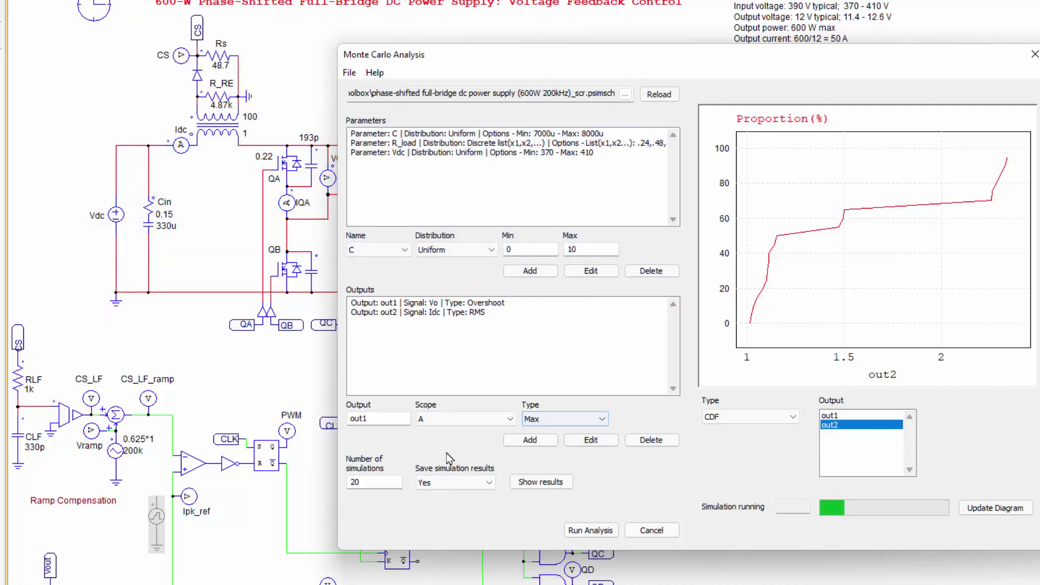
click(374, 484)
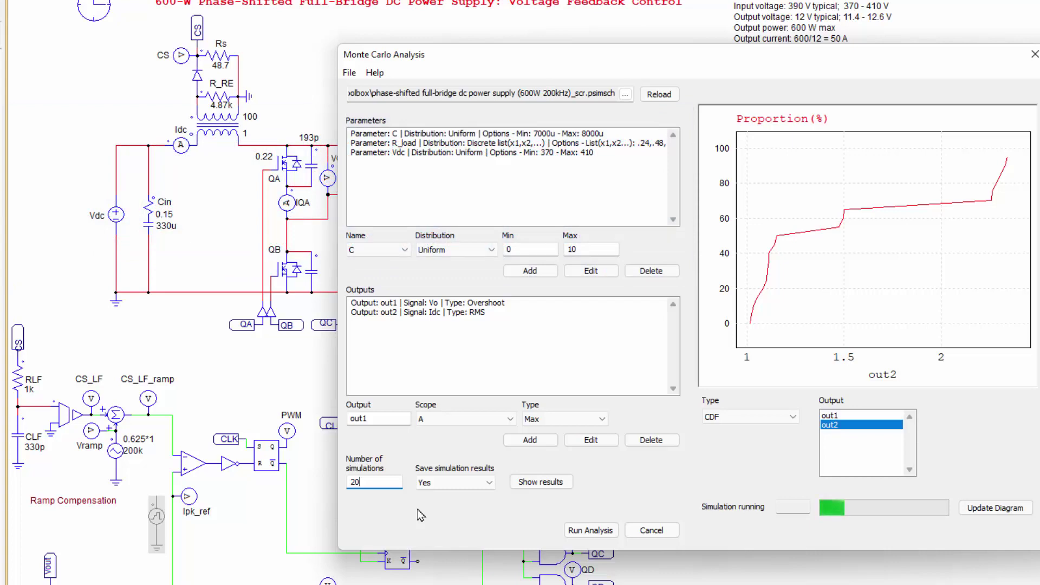
drag(593, 66, 1039, 66)
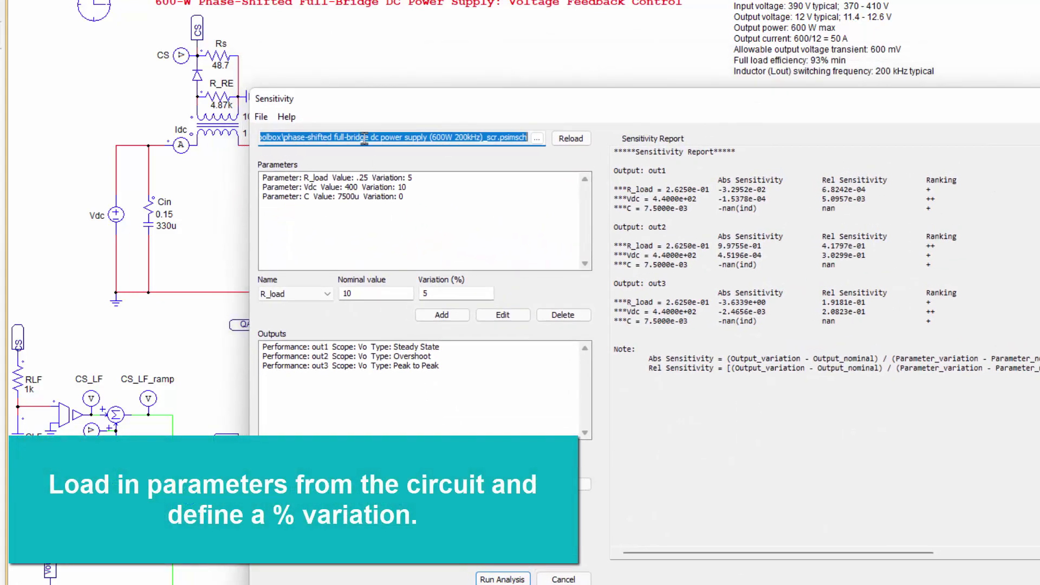
Move the Sensitivity window down, then up to reveal its Outputs list and Run Analysis button
drag(447, 114, 423, 225)
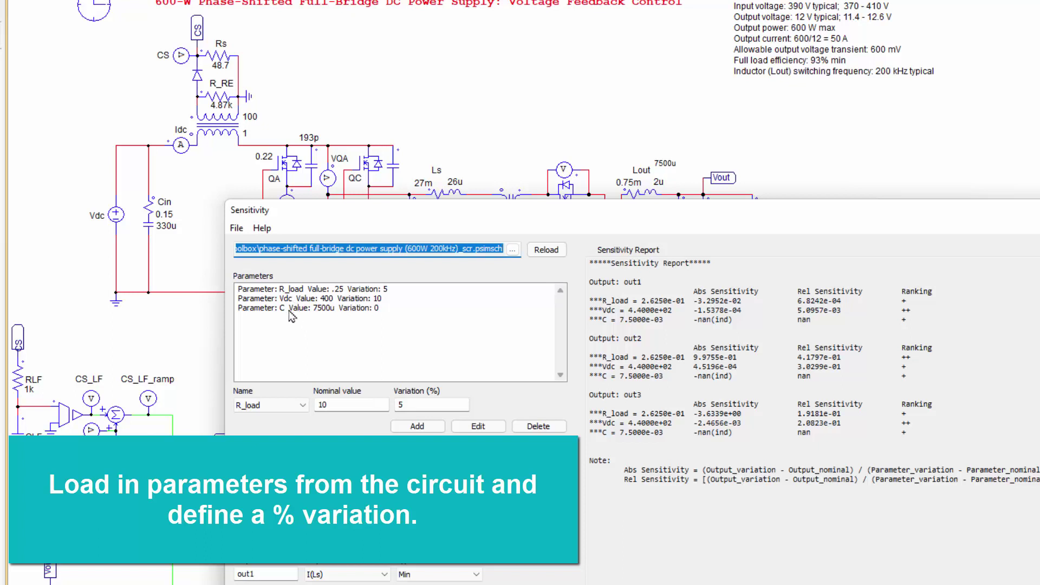
drag(504, 206, 504, 93)
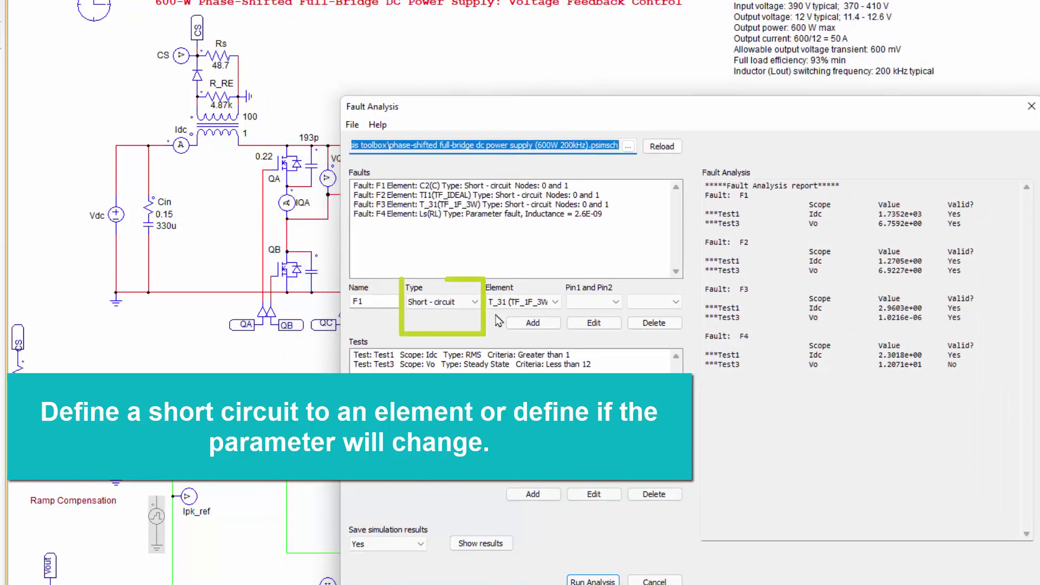
Review Fault Analysis options: fault type Short-circuit, criteria Greater than, and the save-results choices
click(467, 302)
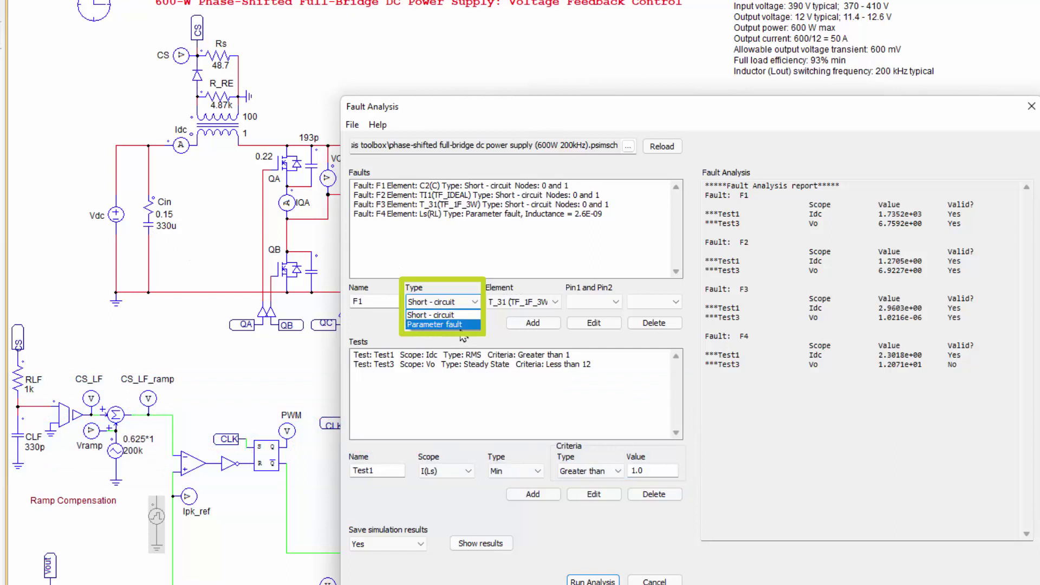
click(579, 341)
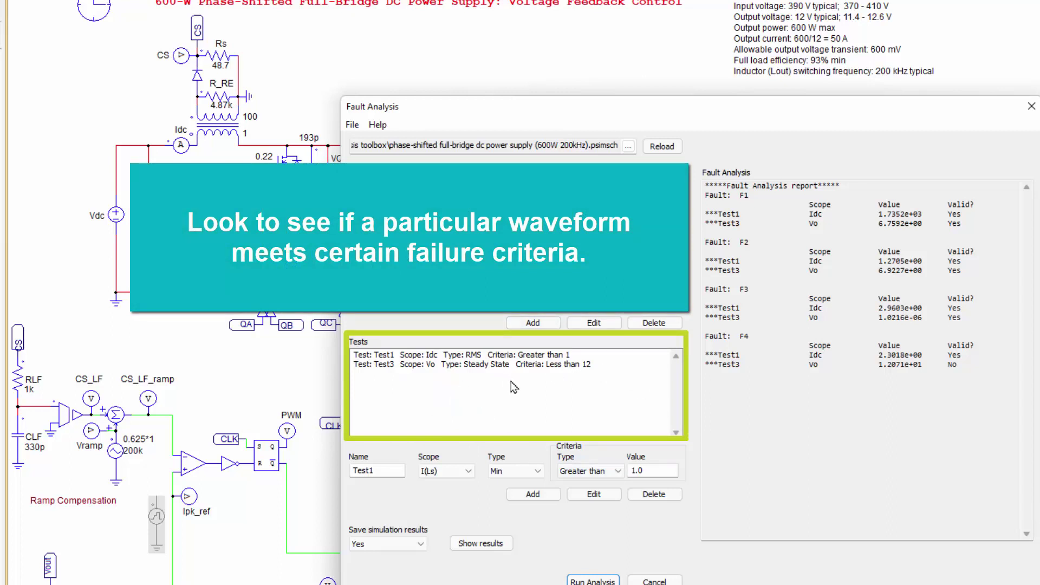
click(589, 470)
click(591, 469)
click(597, 428)
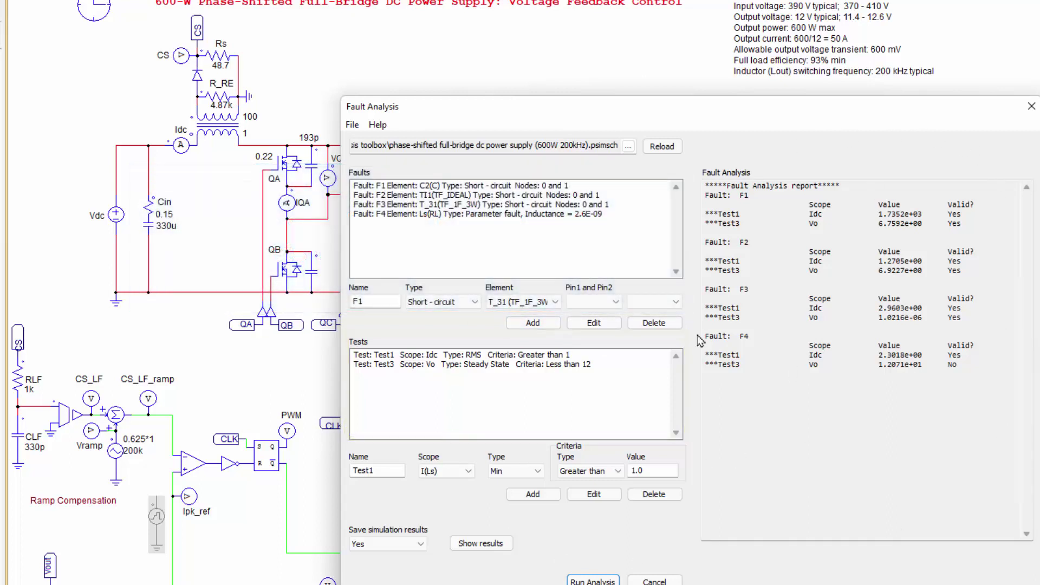
click(402, 552)
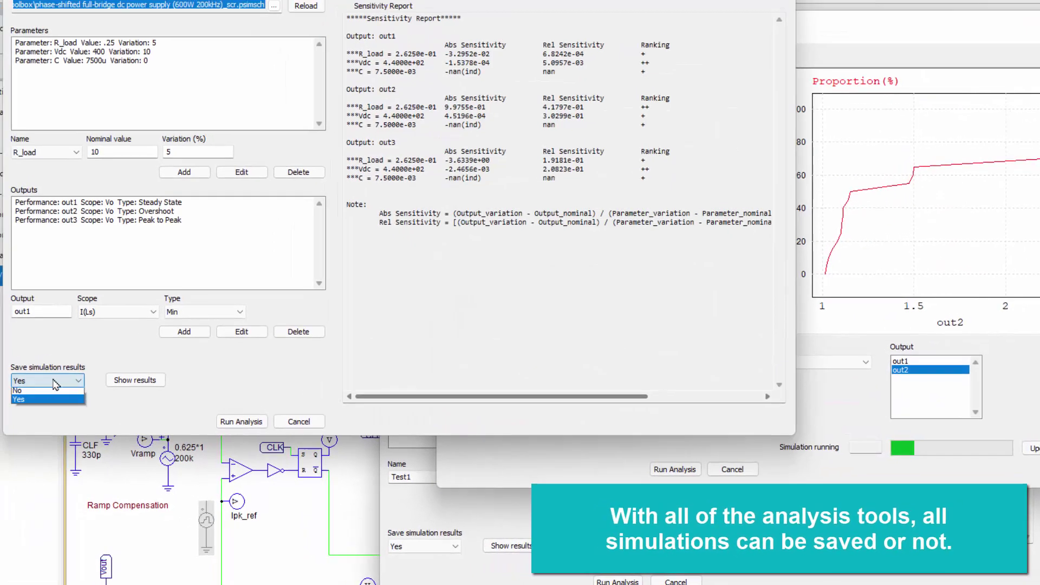
Keep Save simulation results at Yes and move the Sensitivity window out of view
click(47, 399)
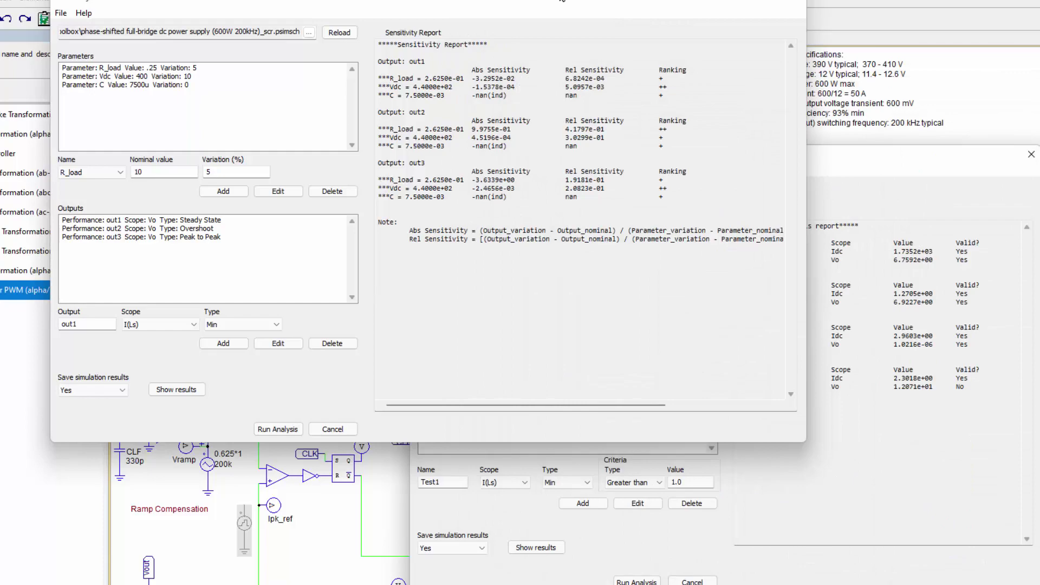
drag(562, 1, 588, 32)
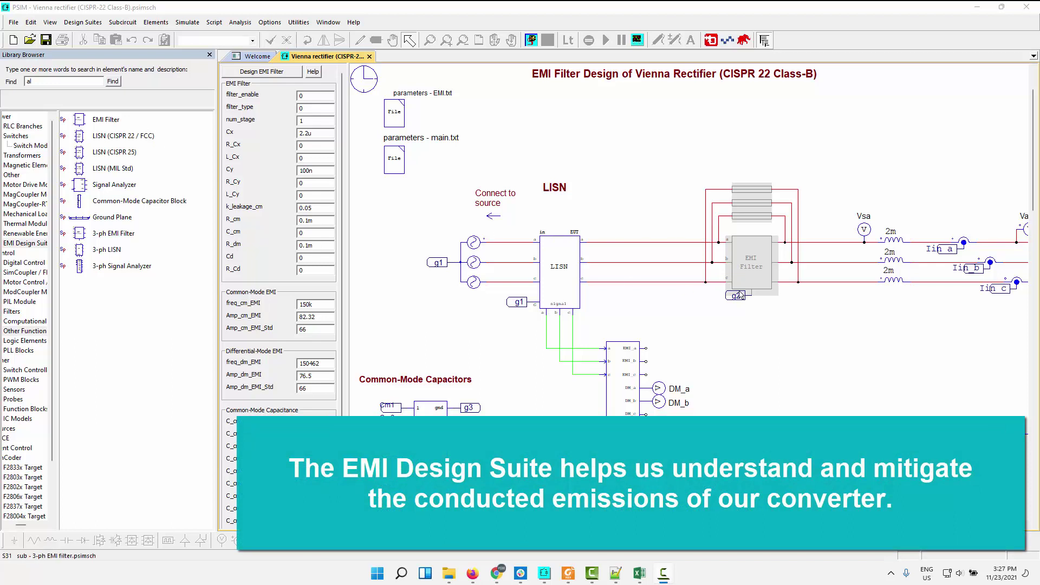
scroll(795, 349, down, 2)
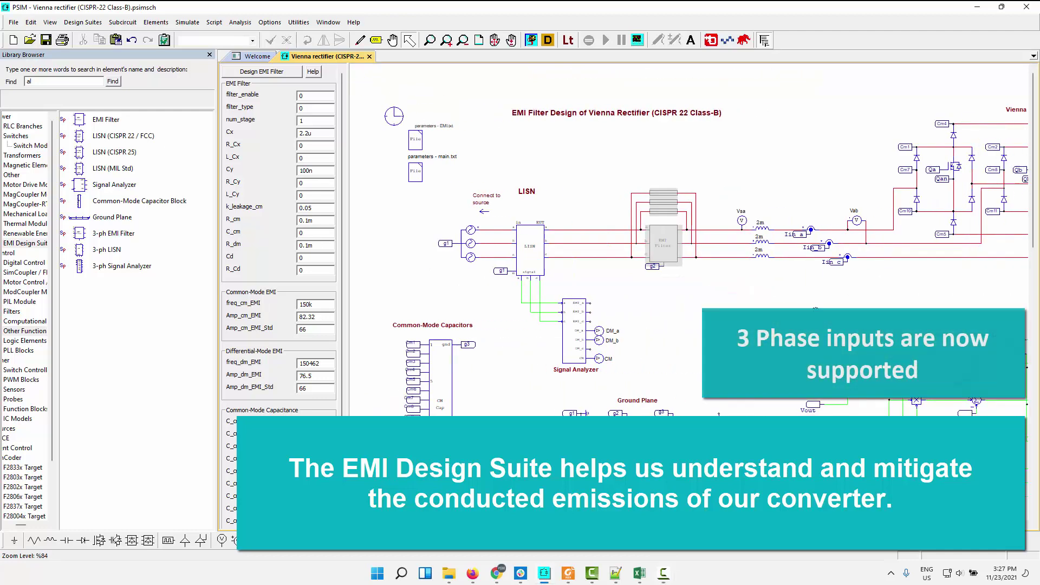
scroll(829, 322, down, 2)
drag(828, 287, 759, 303)
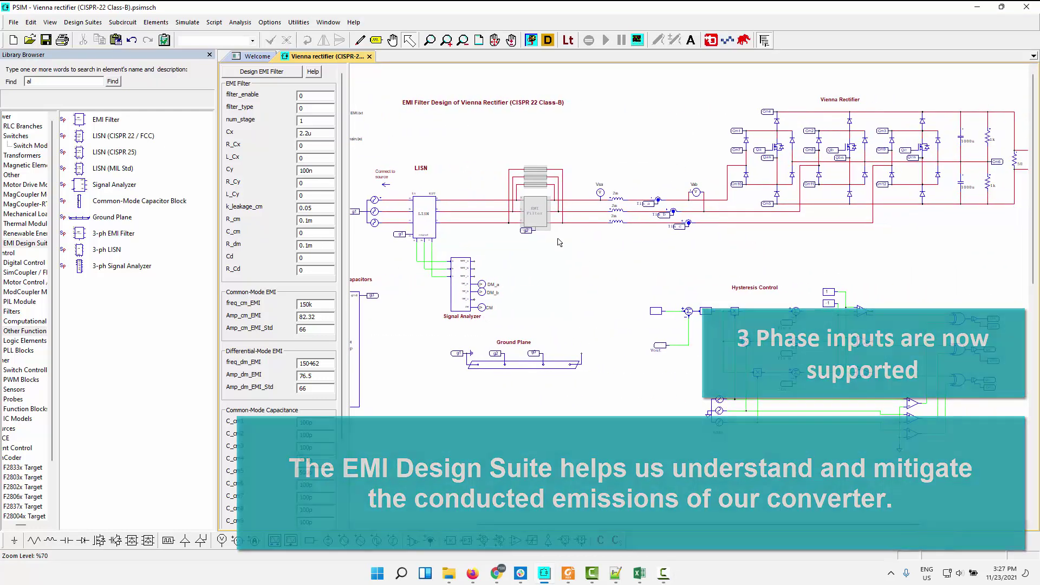
scroll(590, 184, up, 4)
drag(471, 254, 666, 279)
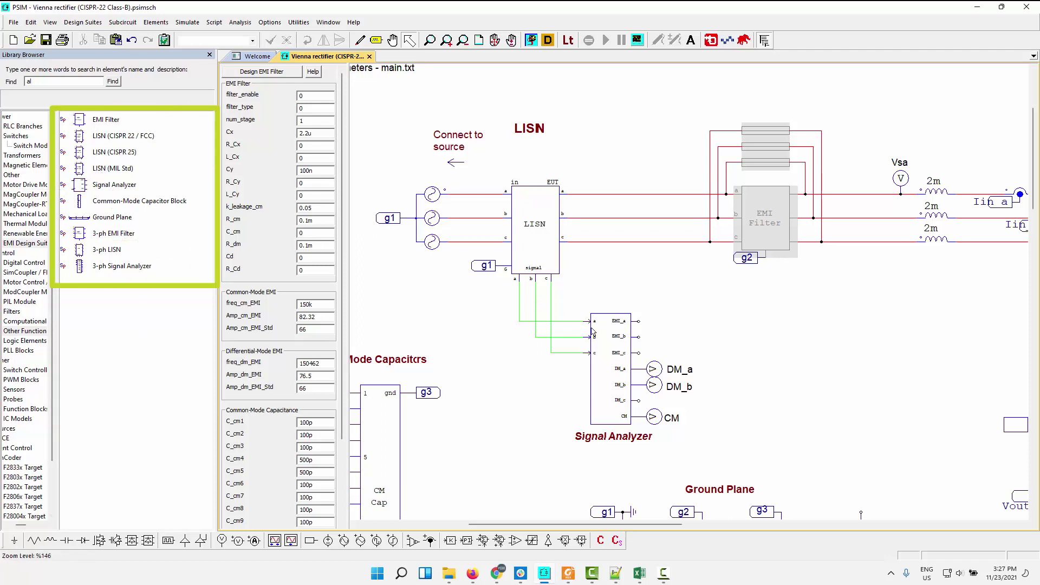
scroll(828, 357, down, 3)
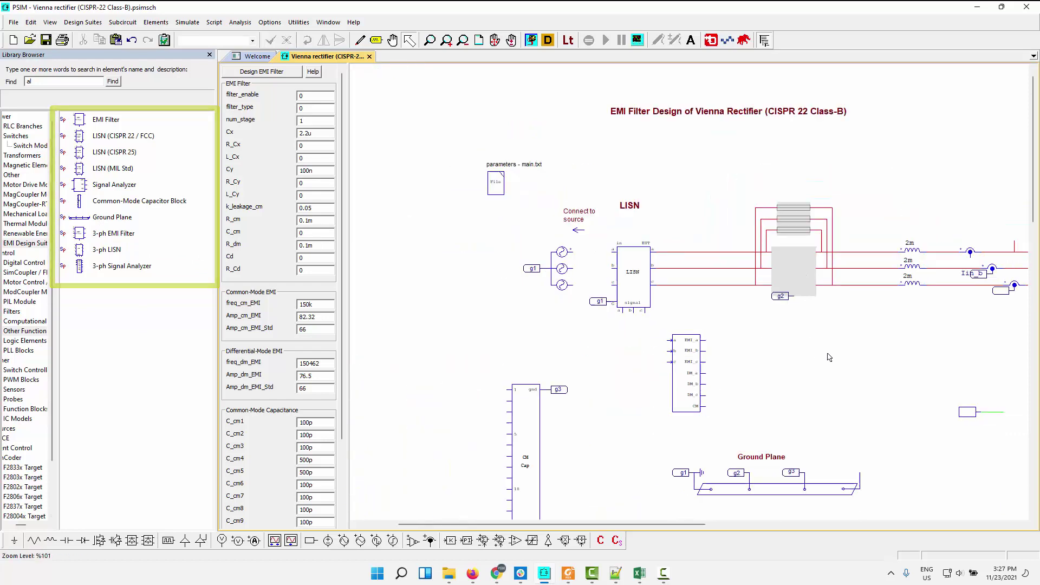
scroll(768, 321, down, 3)
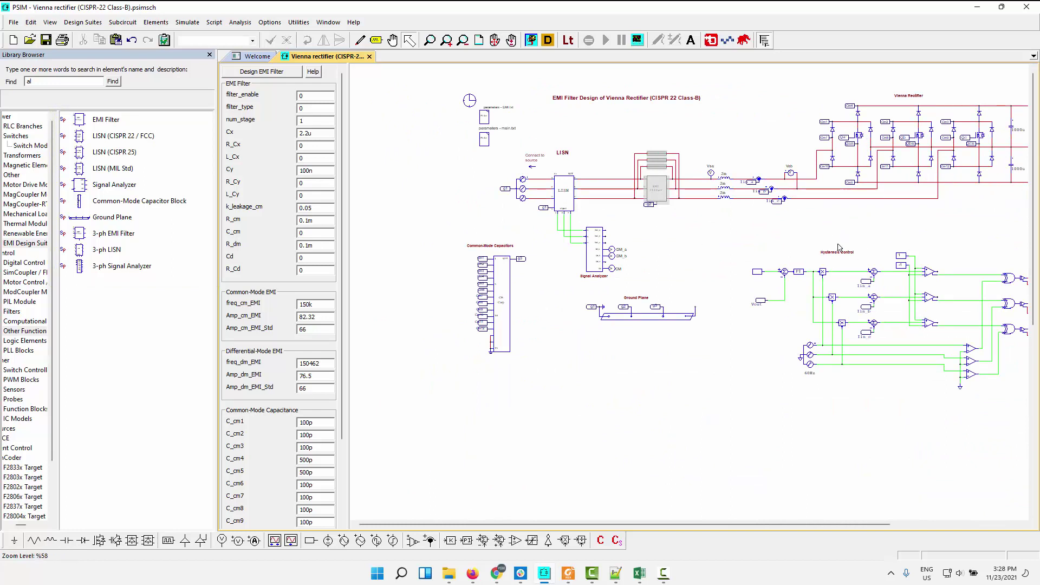
scroll(893, 238, down, 2)
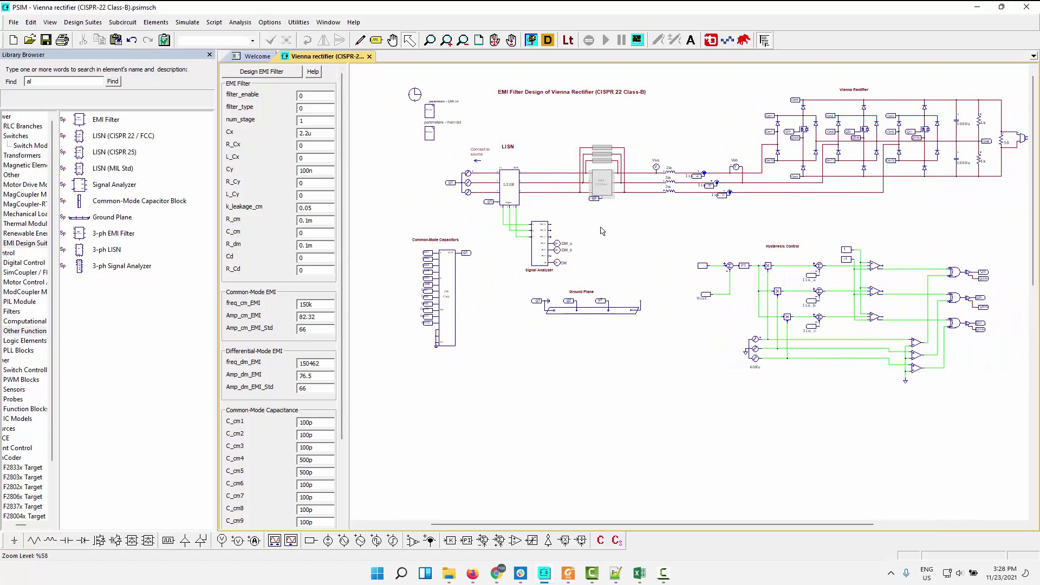
scroll(602, 232, up, 2)
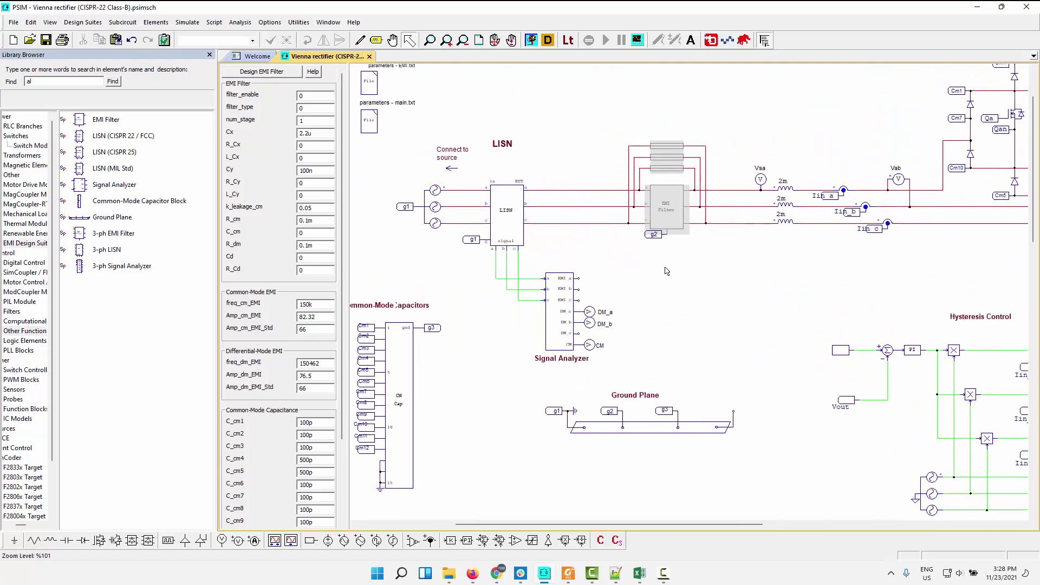
Place a 3-ph EMI Filter block on the Vienna rectifier schematic and open its parameters
click(154, 233)
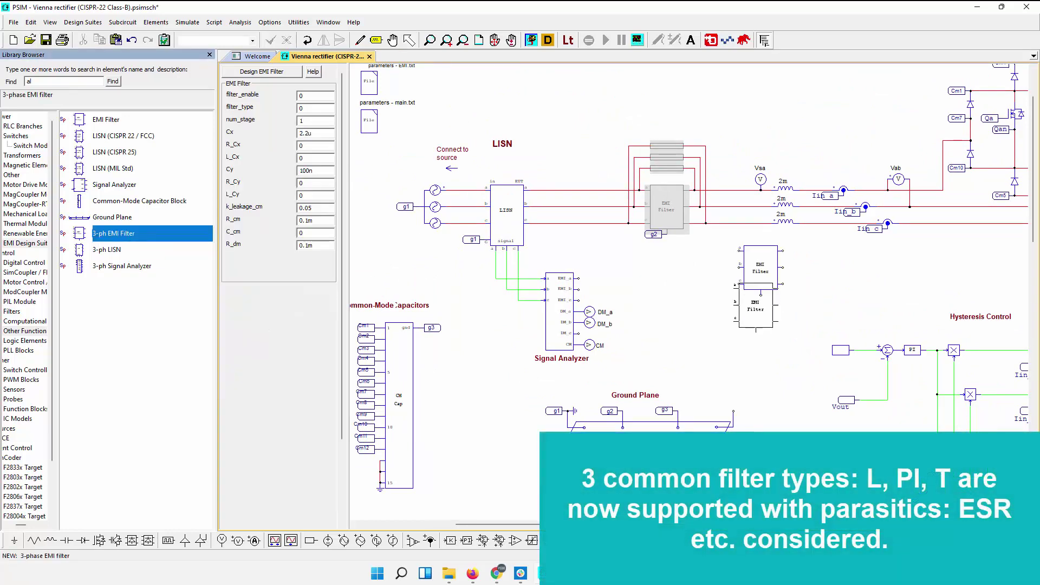
click(754, 270)
double_click(758, 270)
Read the 3-ph EMI Filter help page's L-type and pi-type filter circuits, then close it
click(955, 110)
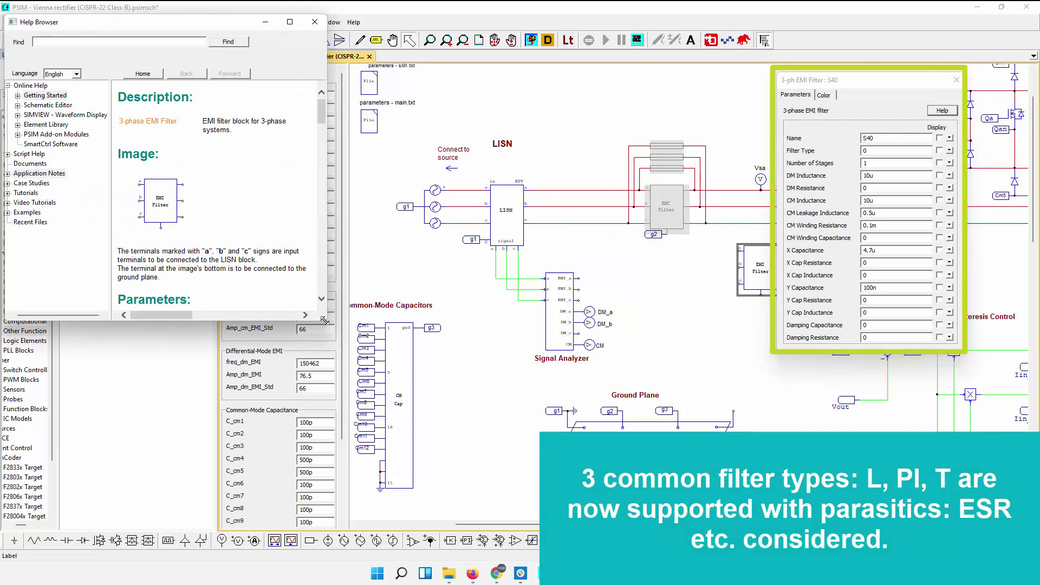
drag(329, 324, 829, 501)
scroll(531, 384, down, 7)
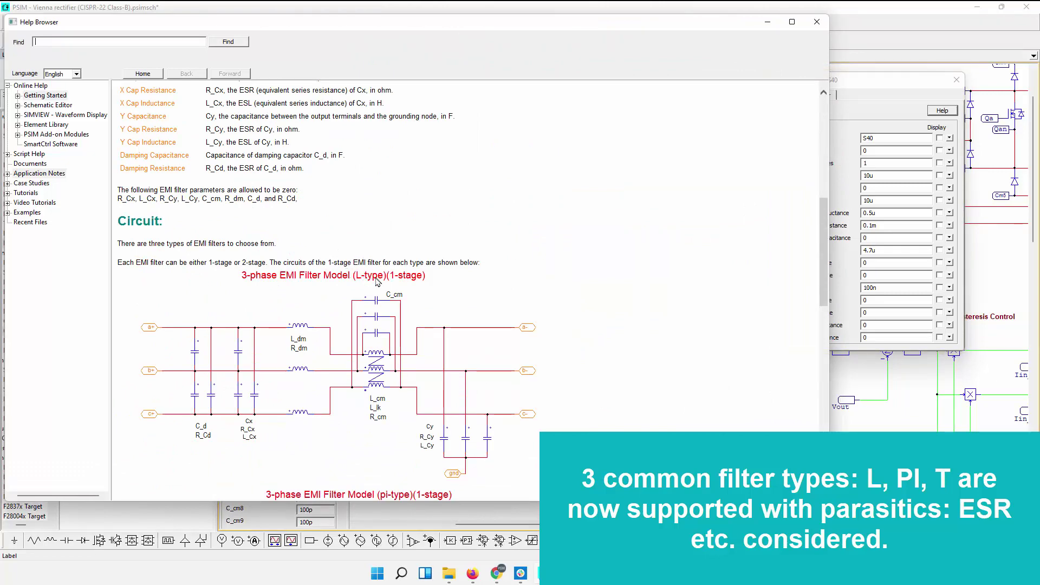
scroll(391, 282, down, 7)
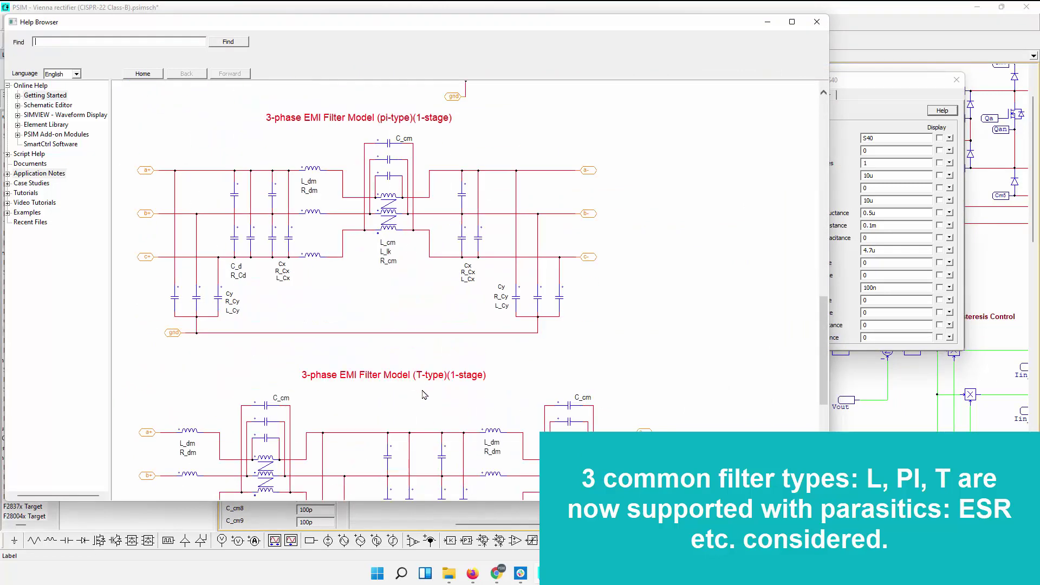
scroll(424, 394, down, 3)
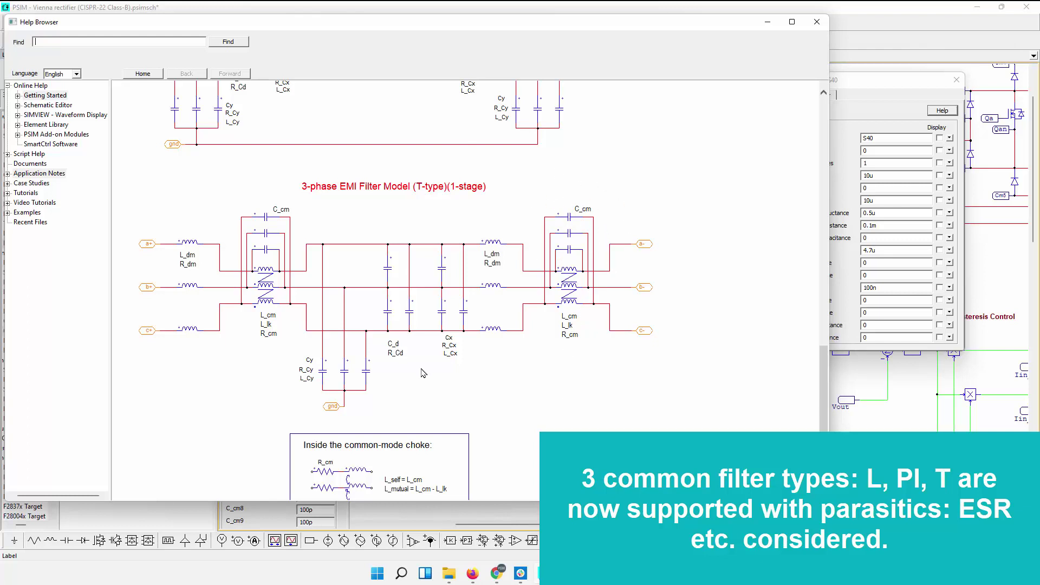
scroll(520, 407, up, 10)
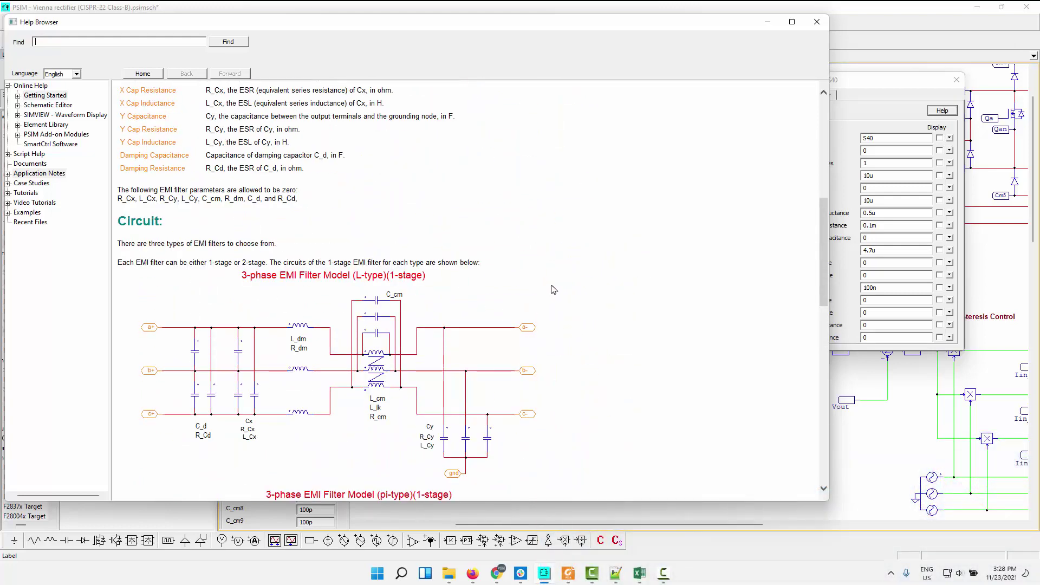
scroll(574, 214, down, 5)
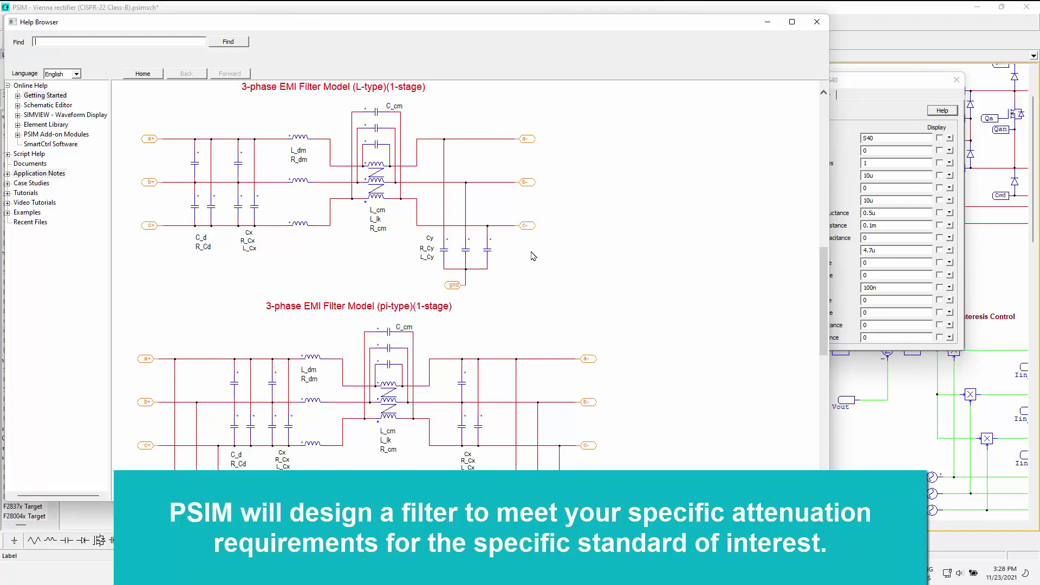
click(818, 22)
Close the filter dialog, open the Full-bridge resonant CLLLC design example, and run its steady-state solver
click(956, 80)
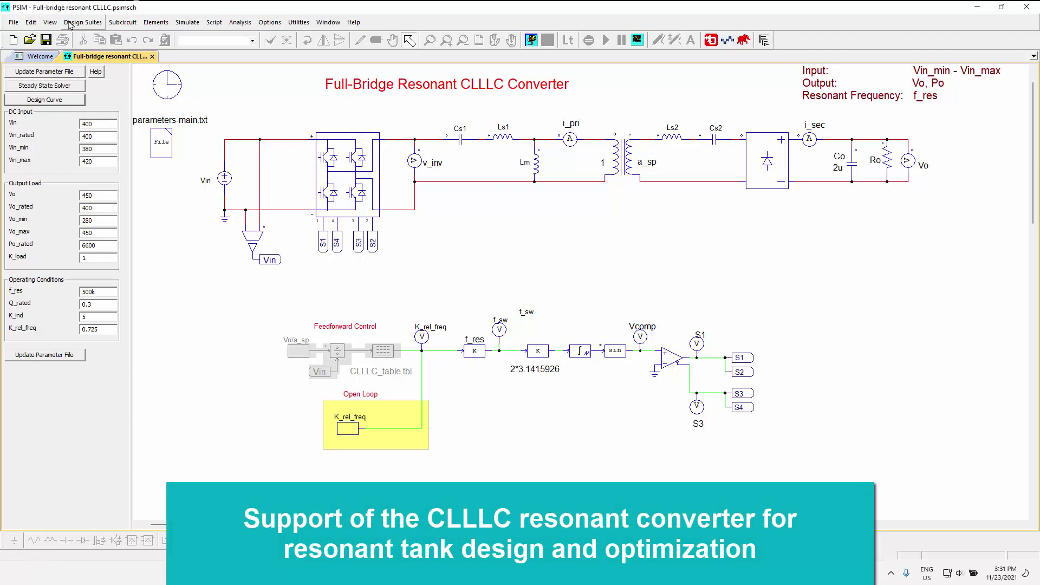
click(70, 25)
mouse_move(109, 76)
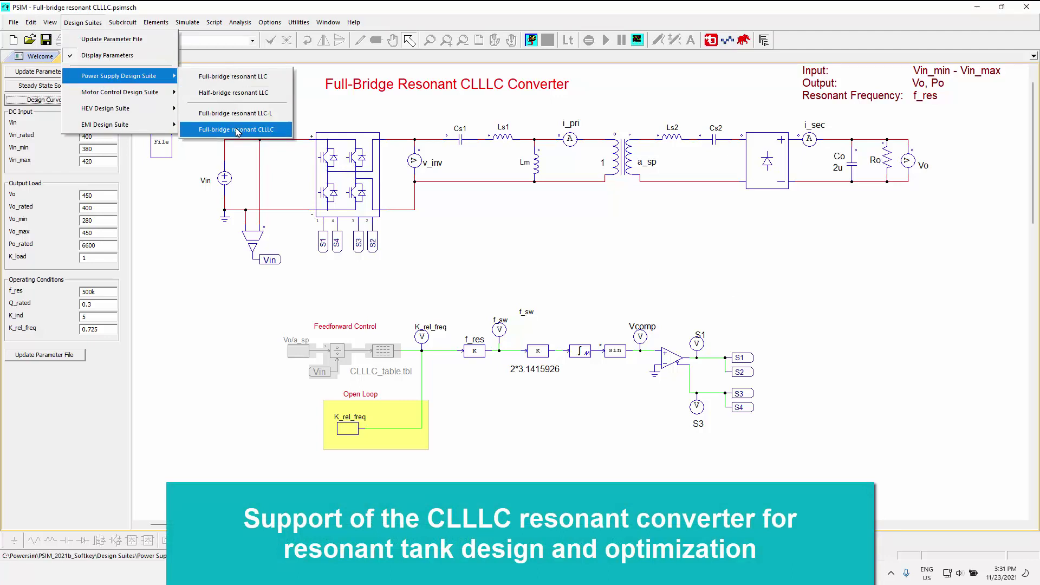
click(255, 135)
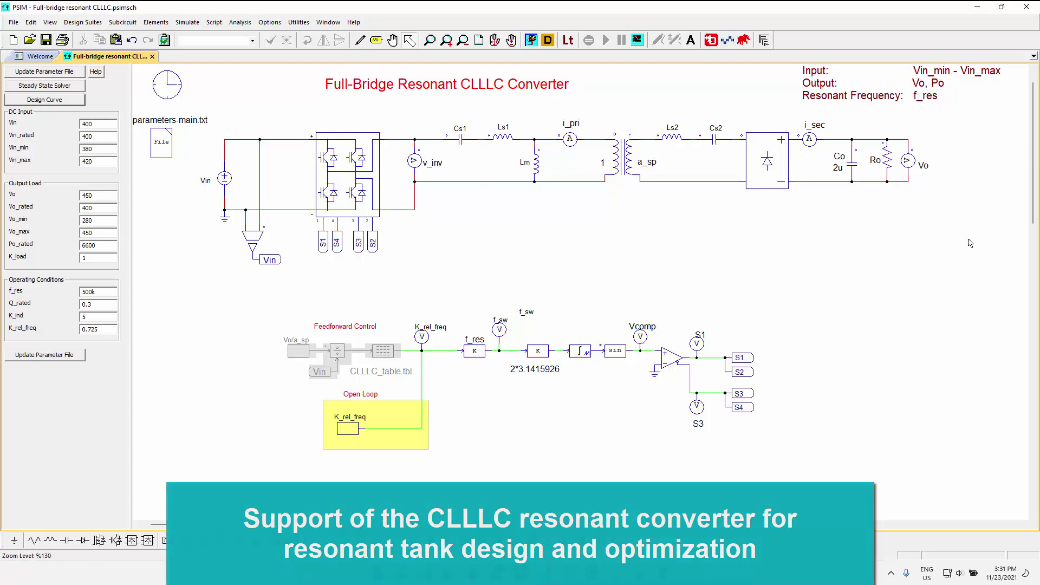
click(44, 86)
Move the steady-state results and Design Curve Tool aside to view the curves, then close both
drag(254, 68, 163, 49)
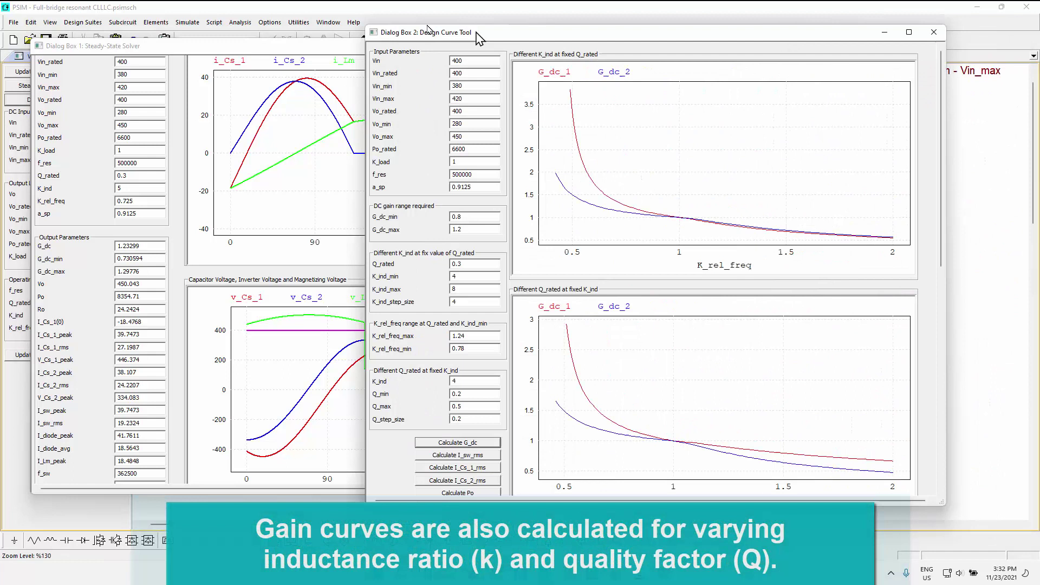
drag(504, 28, 192, 28)
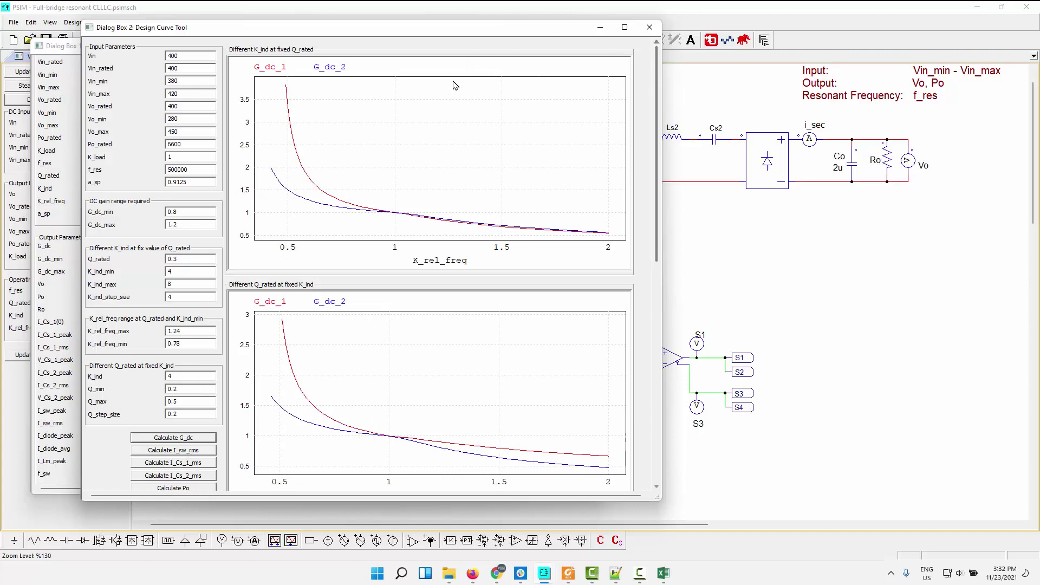
drag(546, 31, 560, 260)
click(589, 46)
click(663, 255)
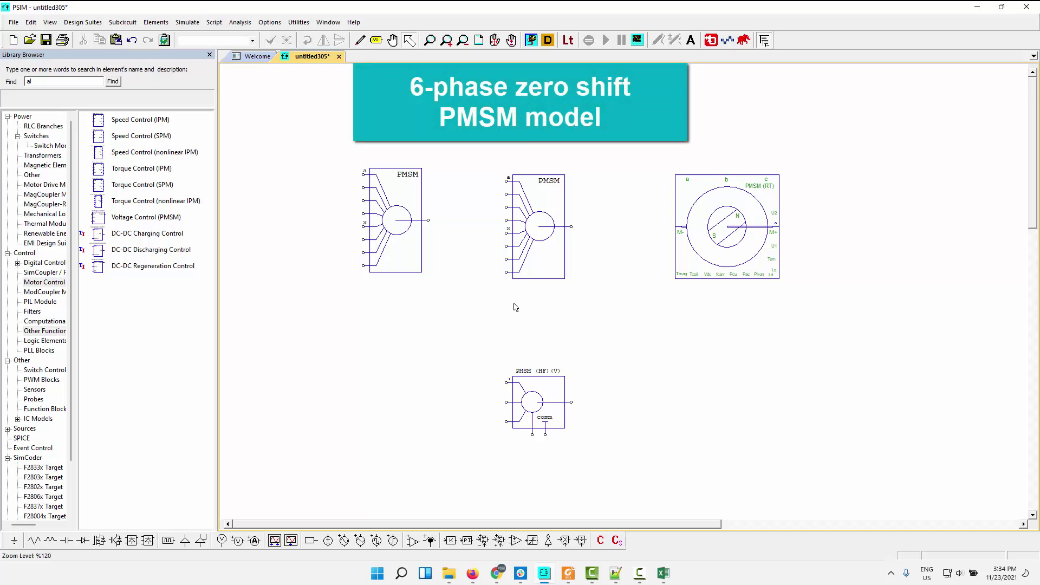
click(390, 228)
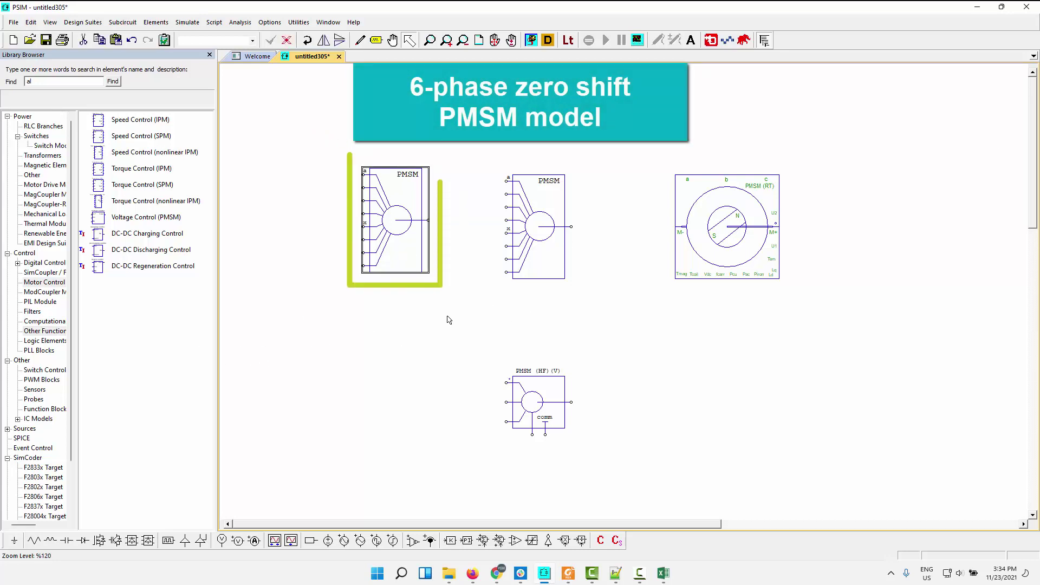
click(606, 319)
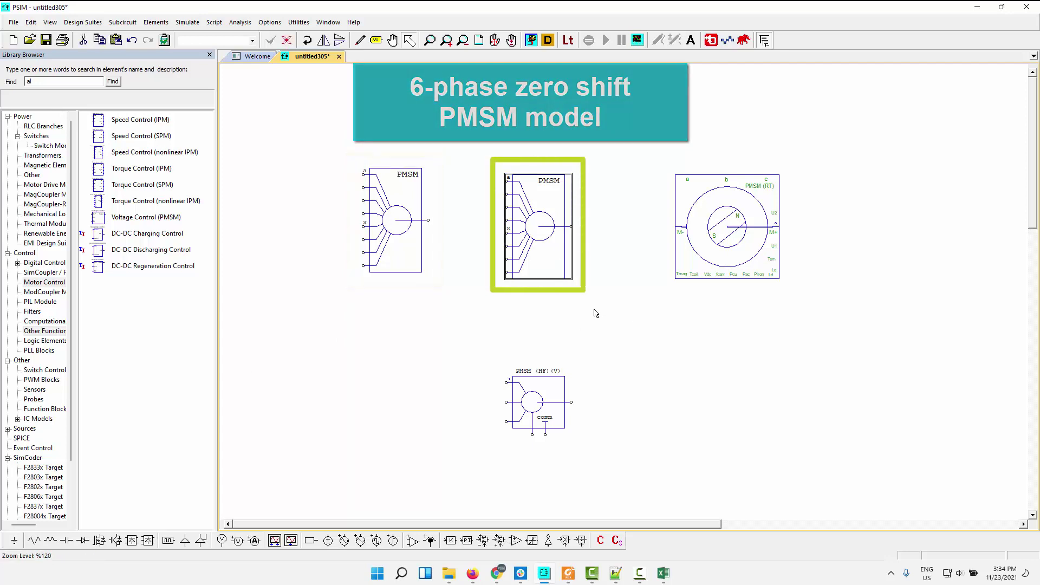
click(583, 309)
drag(645, 115, 832, 314)
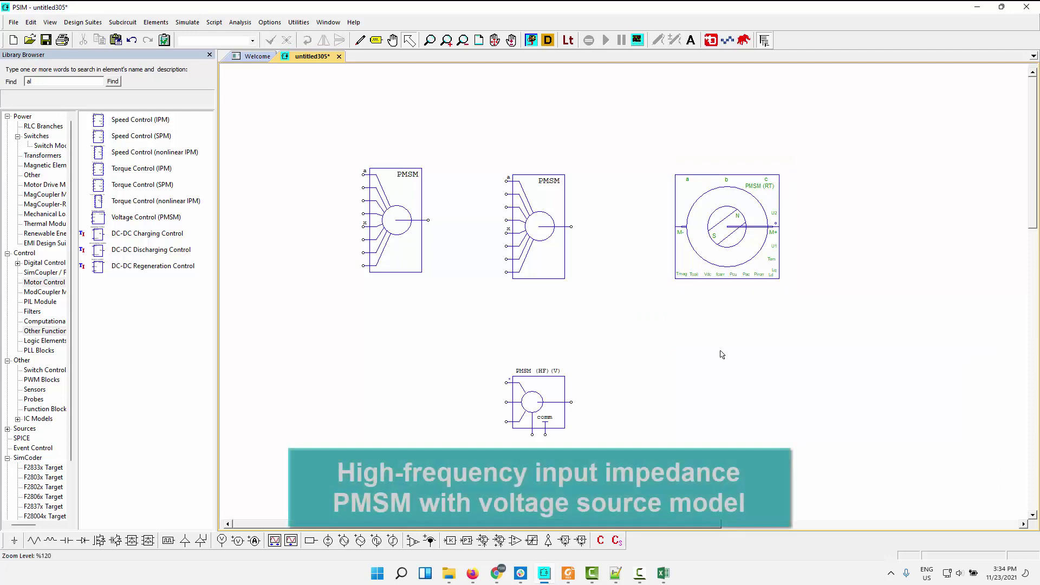
click(539, 408)
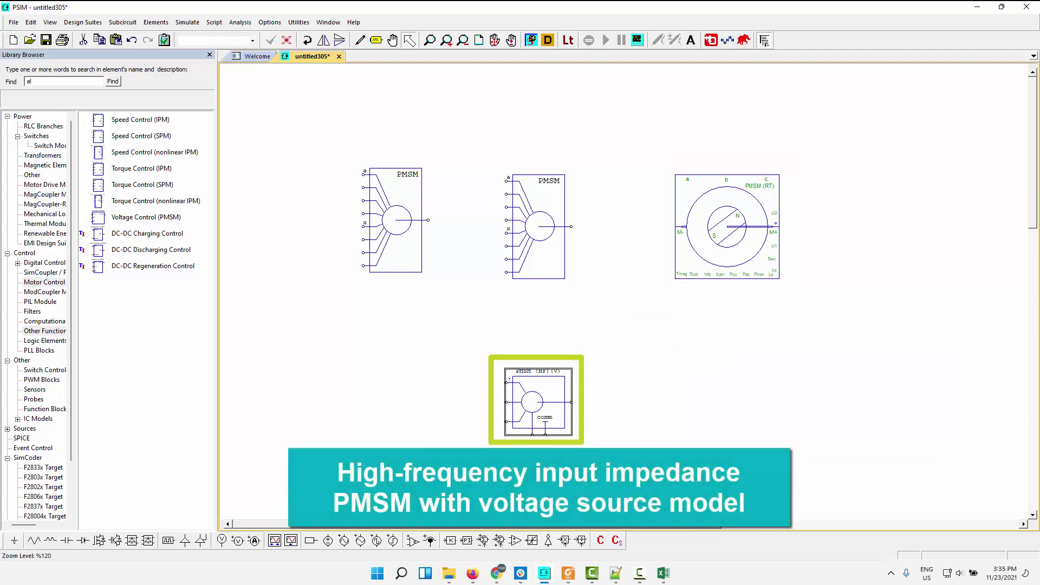
key(Escape)
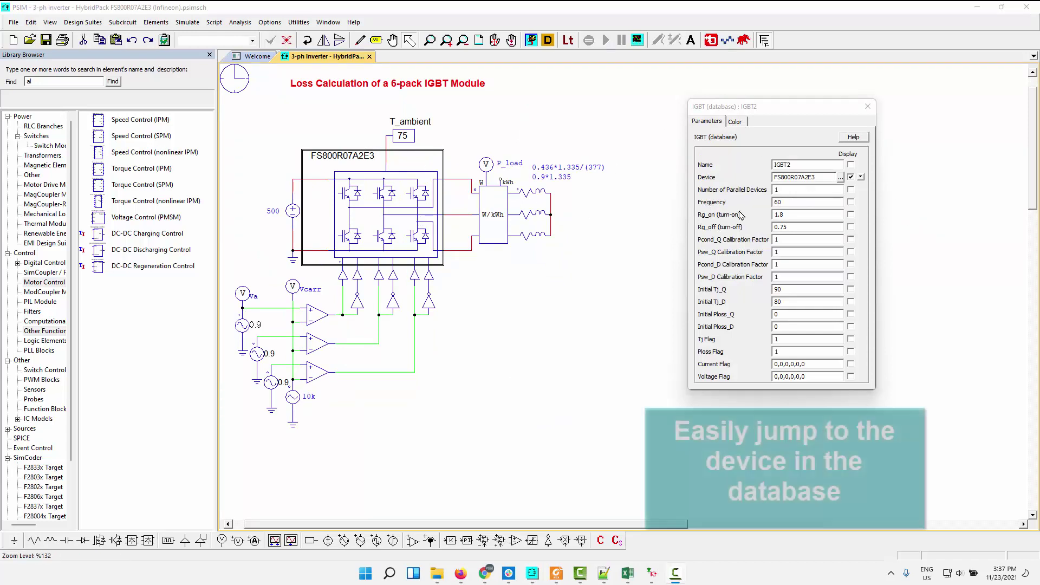
Look up the FS800R07A2E3 IGBT in the device database editor, then close the editor
click(840, 177)
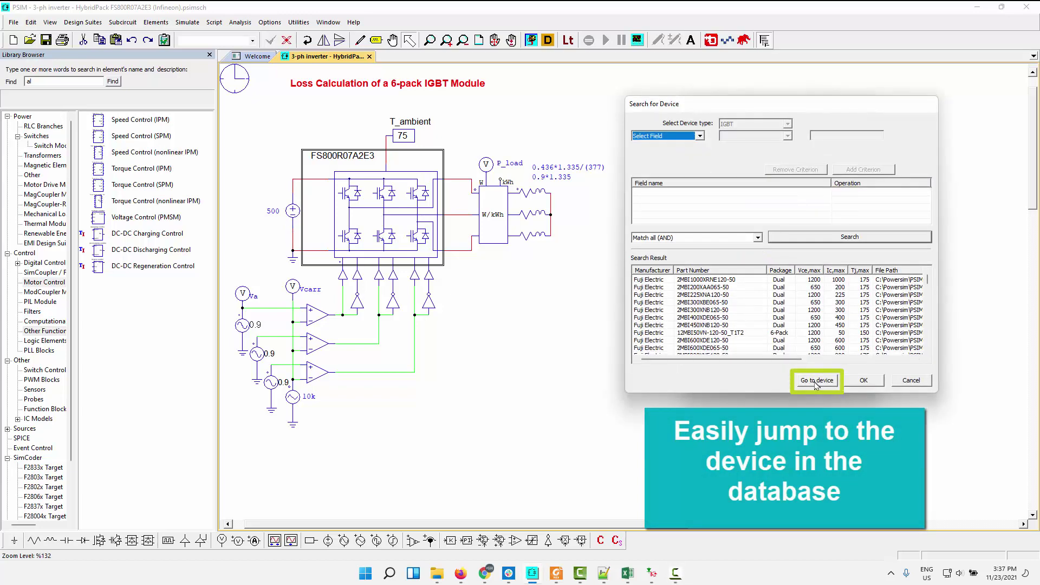
click(816, 381)
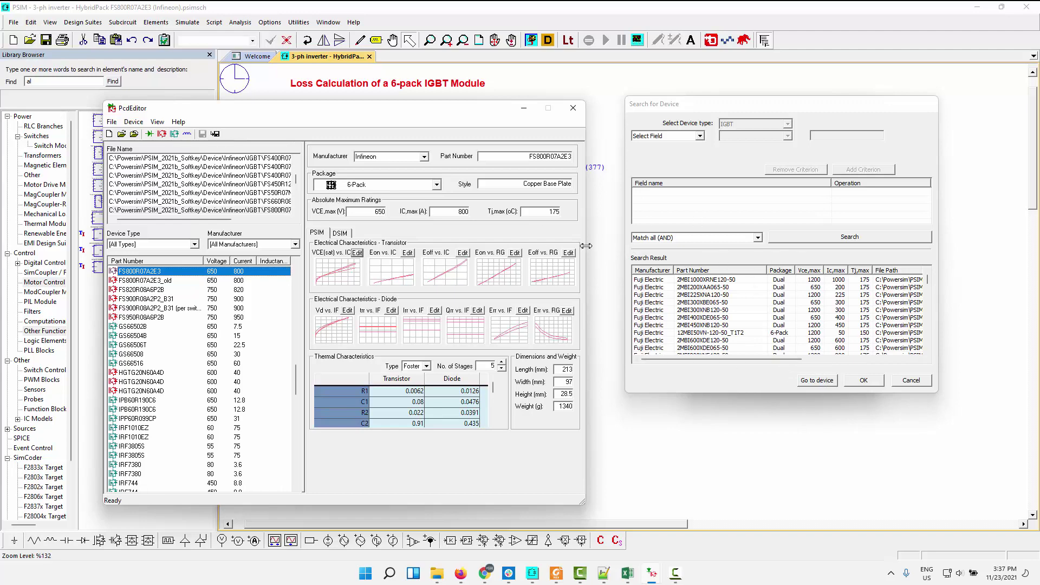
click(573, 114)
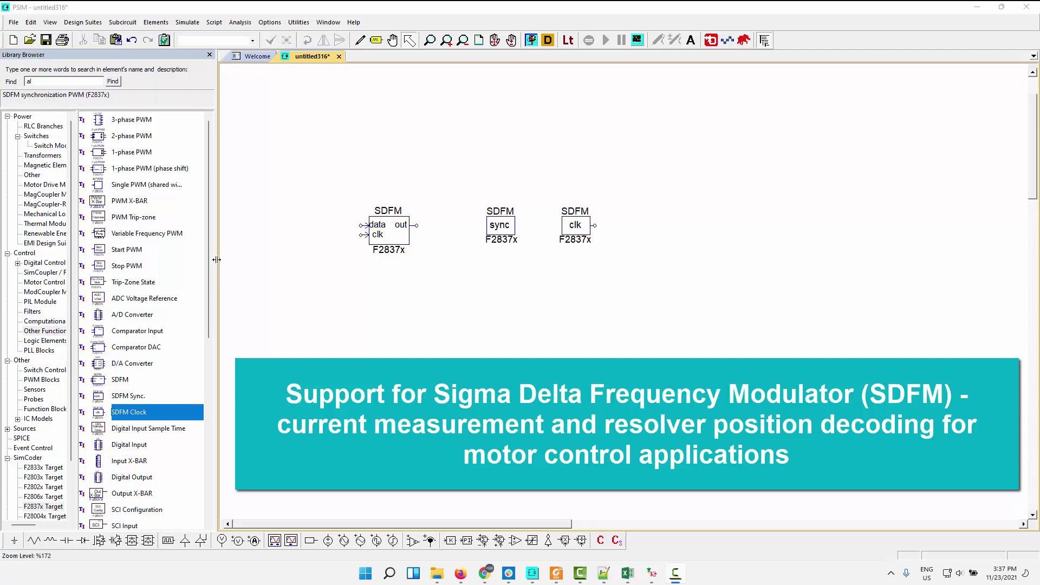
Scroll down the Library Browser to reach the SPICE Directive Block
scroll(27, 470, down, 2)
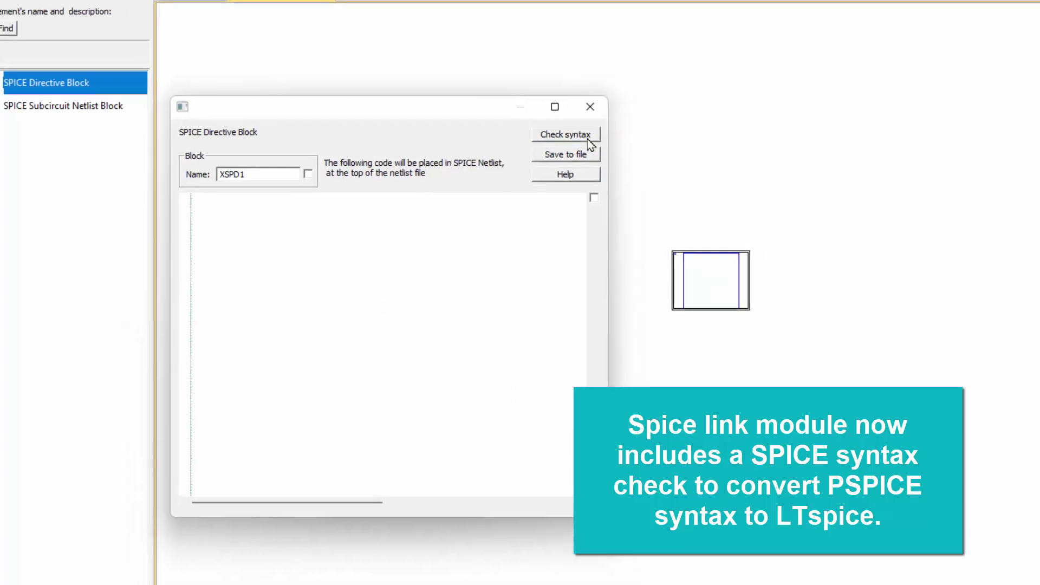
Check the SPICE directive syntax and move the netlist check results aside
click(588, 139)
drag(243, 31, 819, 99)
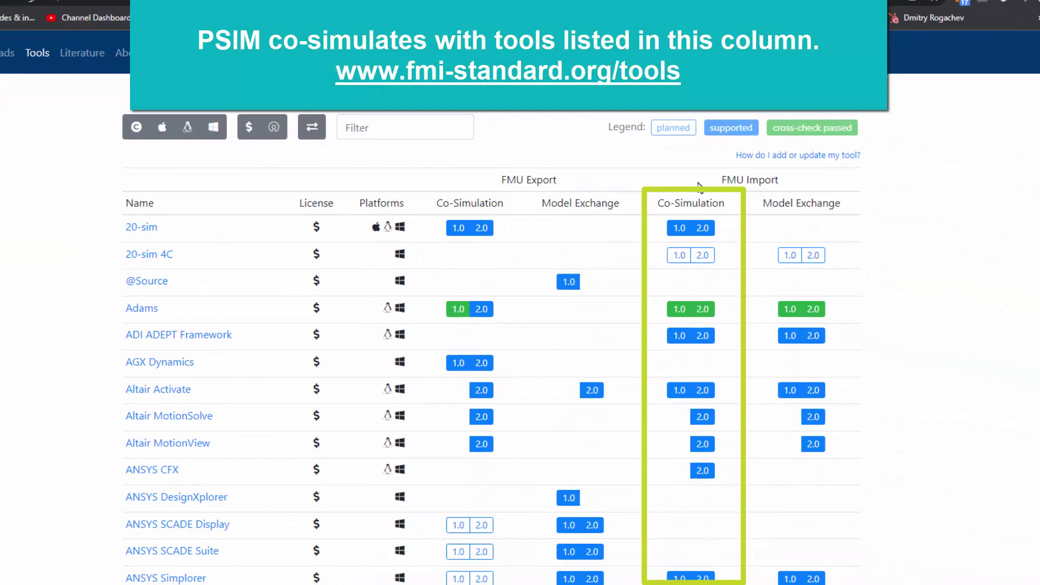
Scroll through the fmi-standard.org tools table and back up to the FMU Import Co-Simulation column
scroll(756, 142, down, 2)
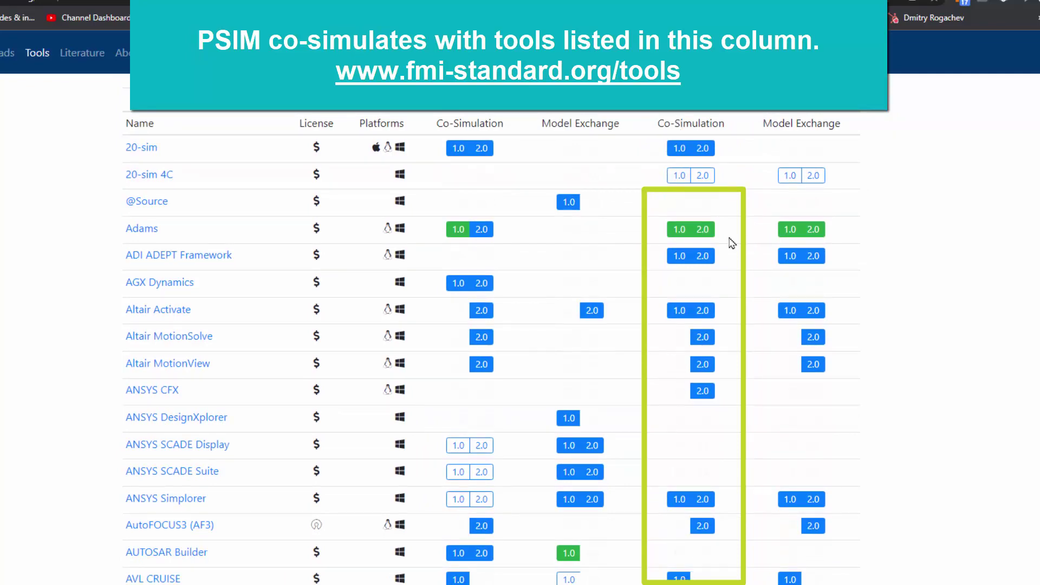
scroll(161, 400, down, 10)
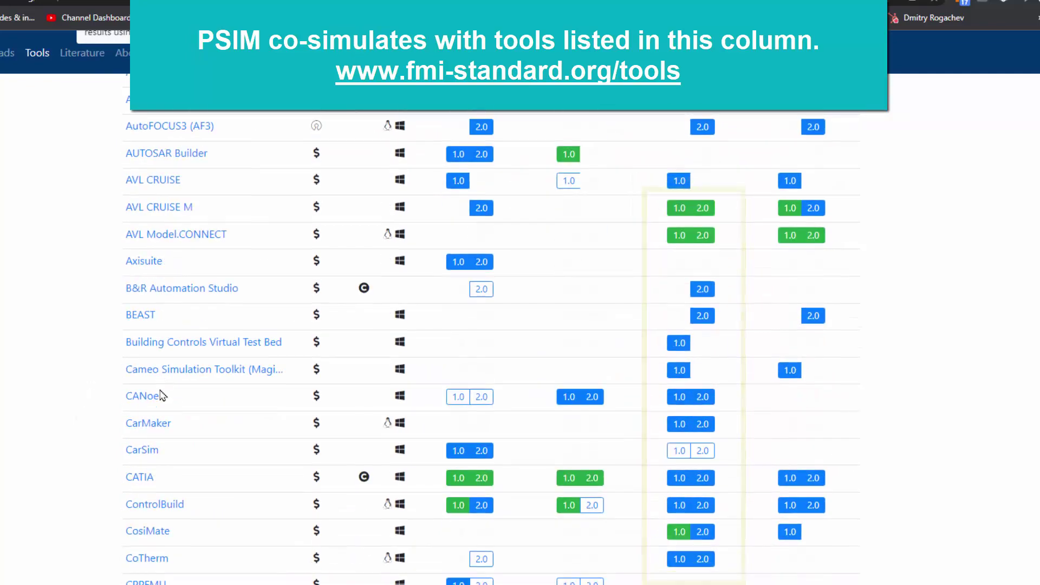
scroll(161, 399, up, 15)
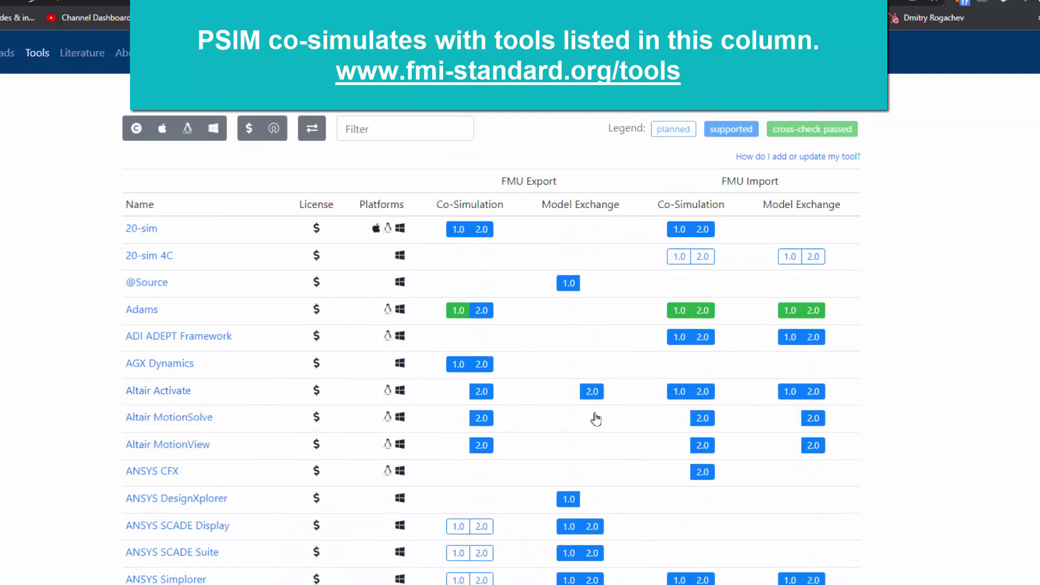
scroll(674, 301, down, 4)
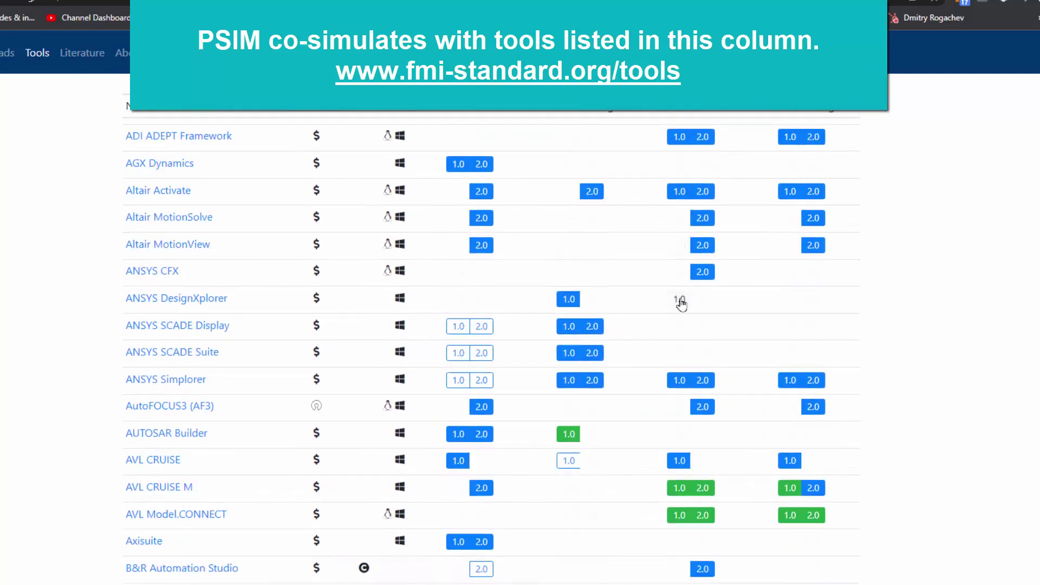
scroll(681, 302, up, 4)
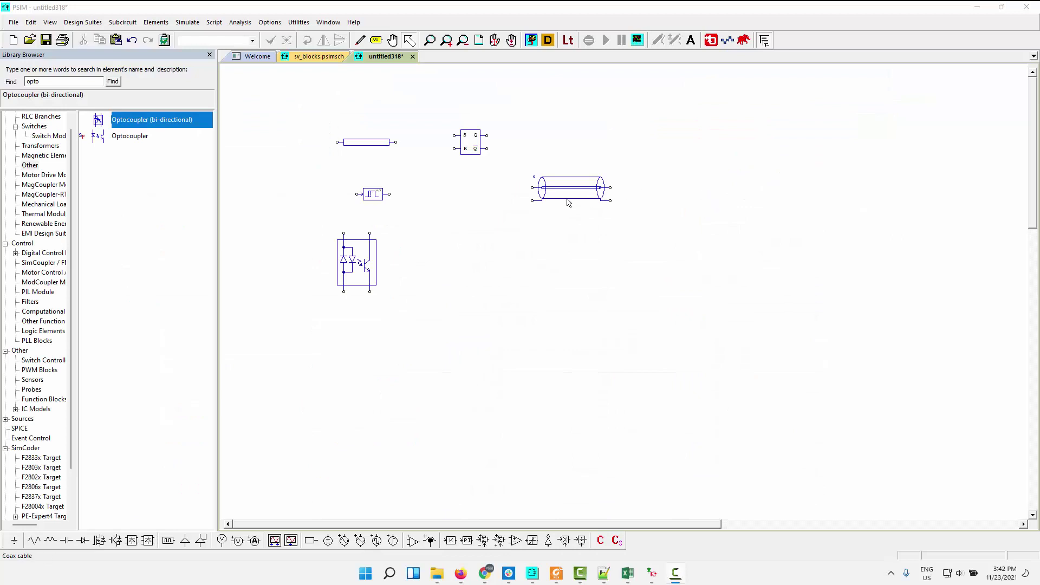
Move the SR flip-flop down and the coax cable up beside the bus bar, then open the bus bar's parameters
drag(475, 142, 512, 280)
drag(576, 188, 504, 145)
click(367, 143)
double_click(367, 141)
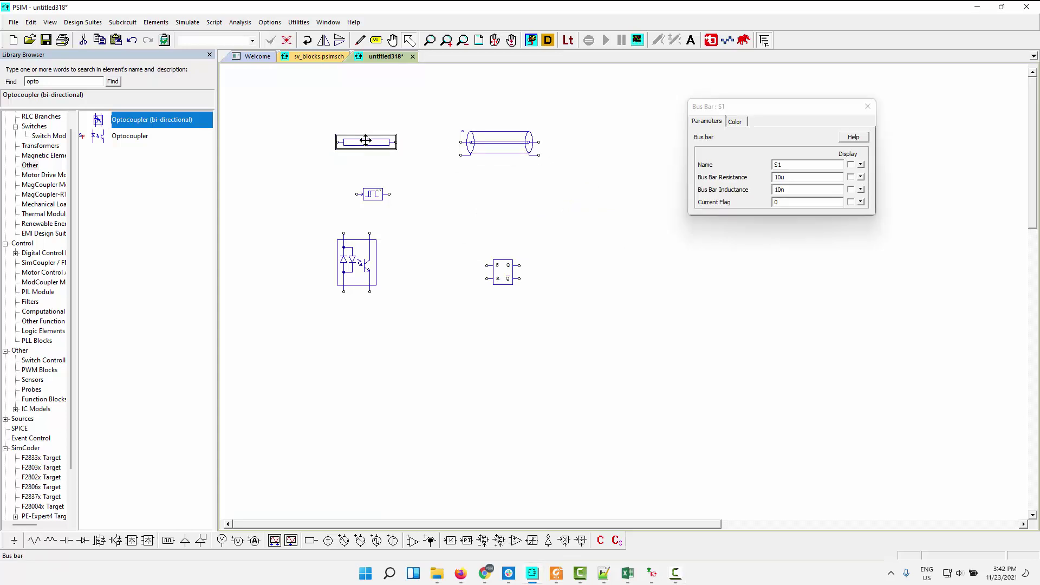
Place a test resistor and inductor above the bus bar, then delete them both
click(360, 128)
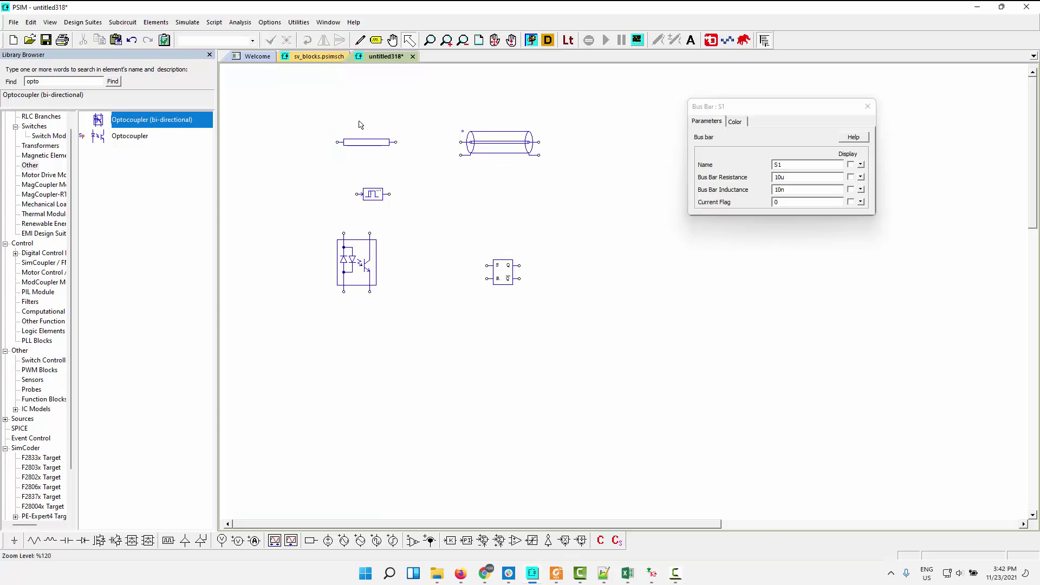
key(r)
click(322, 109)
key(l)
click(360, 108)
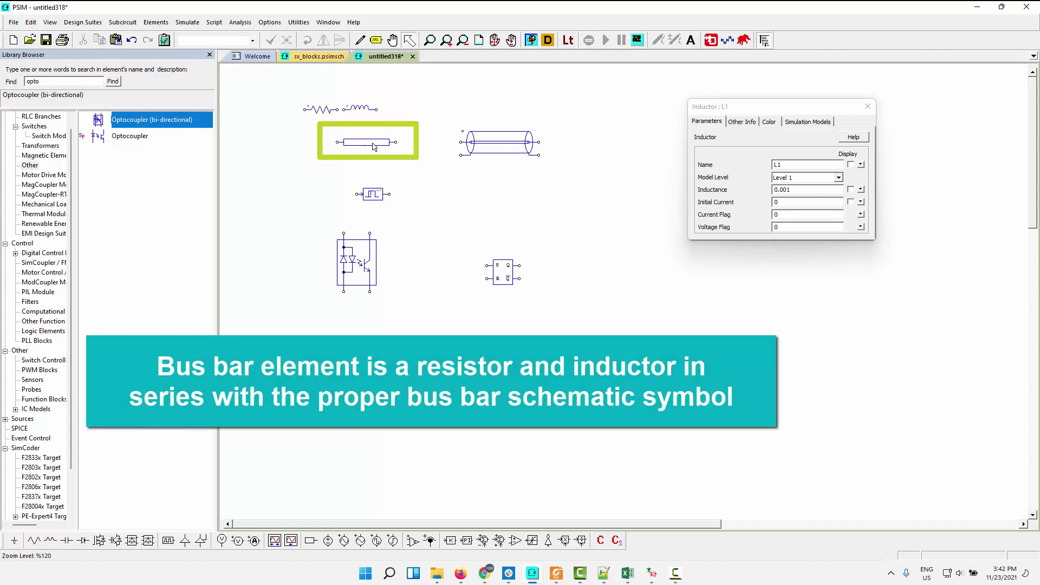
click(335, 134)
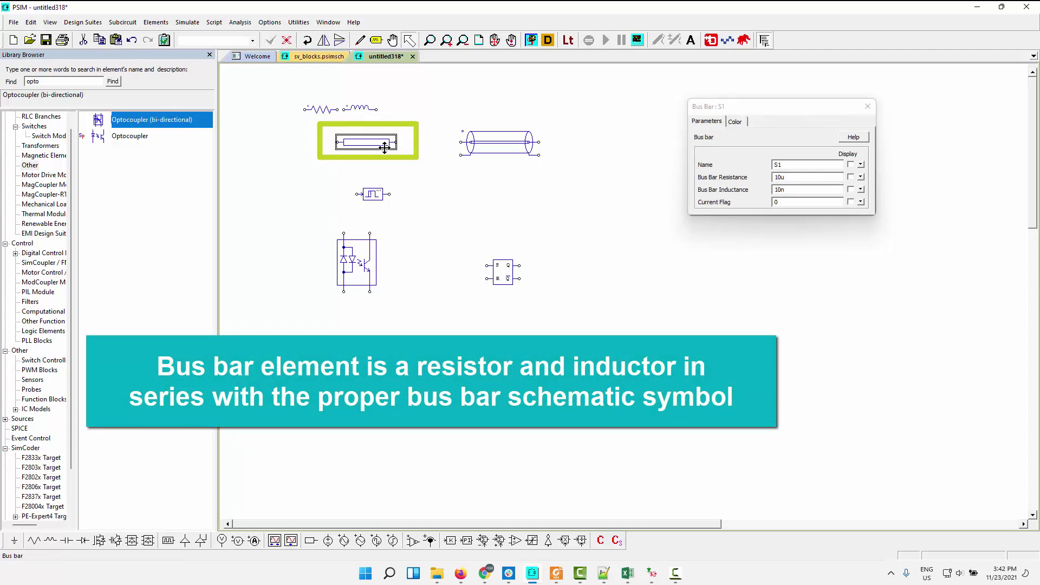
drag(271, 90, 399, 121)
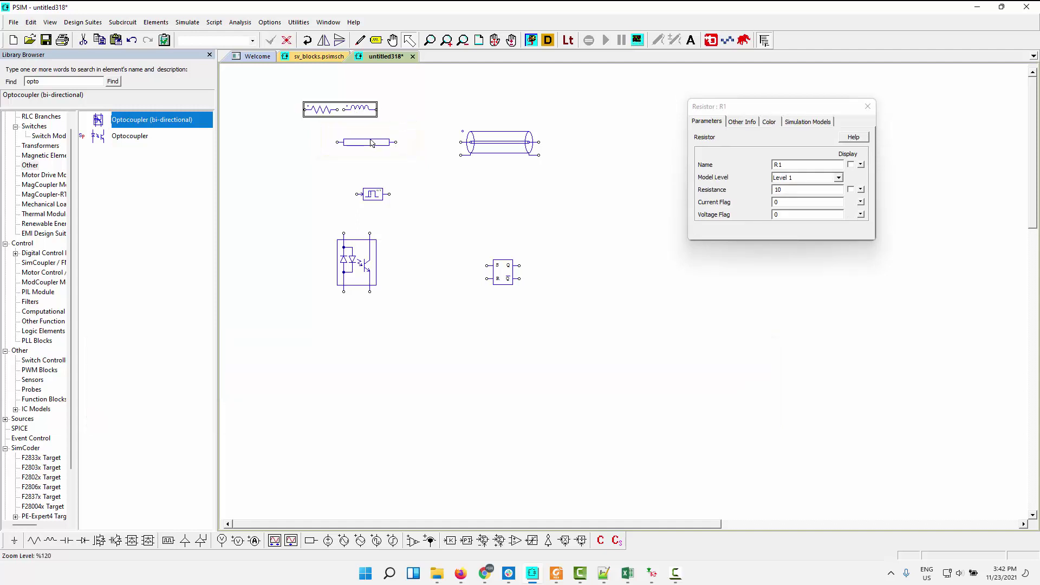
key(Delete)
Reopen the bus bar parameters showing 10u resistance and 10n inductance, then close them
click(372, 143)
double_click(372, 143)
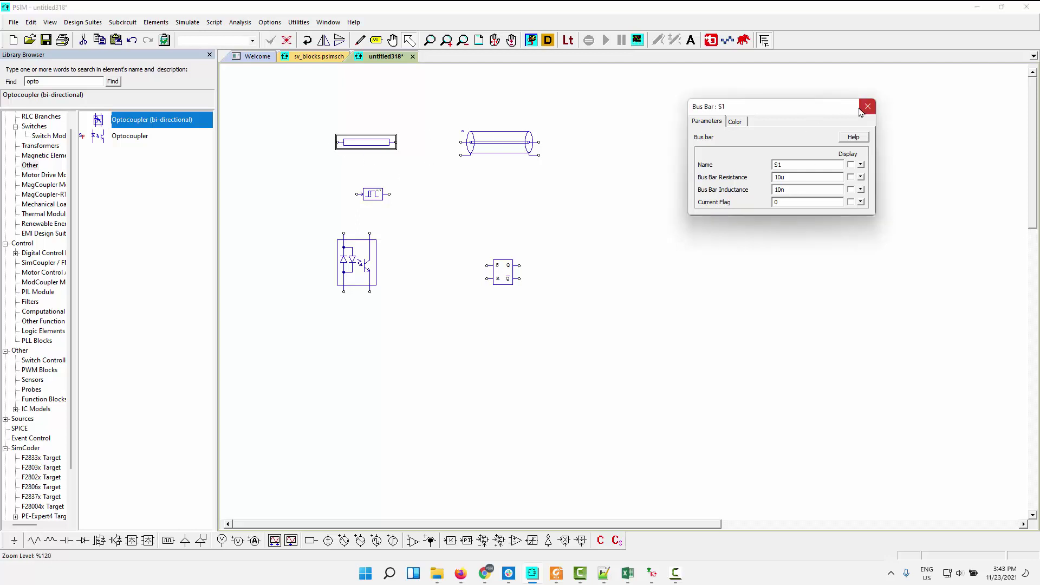
click(868, 107)
click(413, 178)
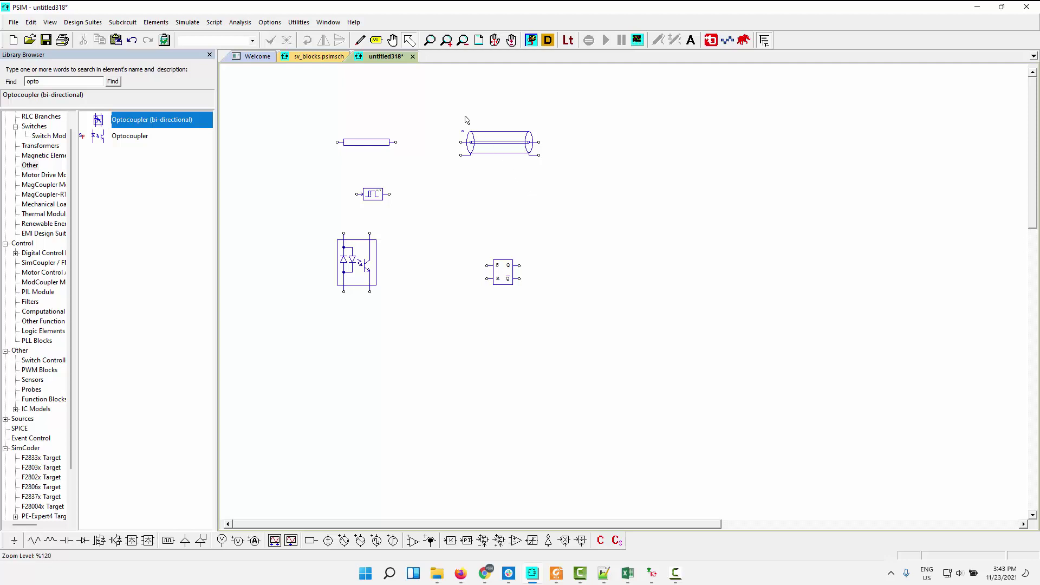
Open the coax cable's parameters
double_click(488, 139)
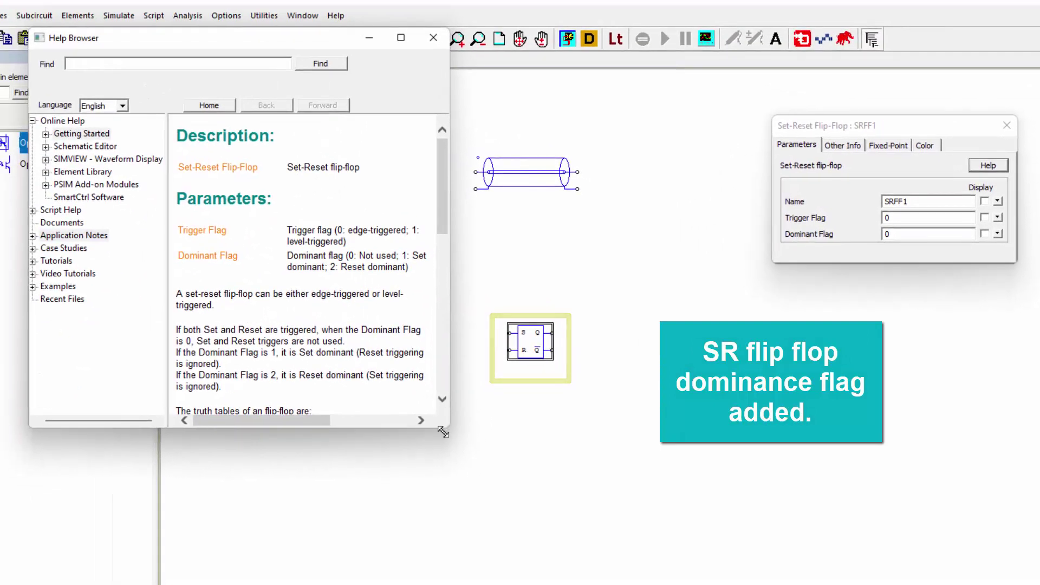
Enlarge then close the SR flip-flop help page, and view then close the optocoupler's parameters
drag(443, 432, 735, 583)
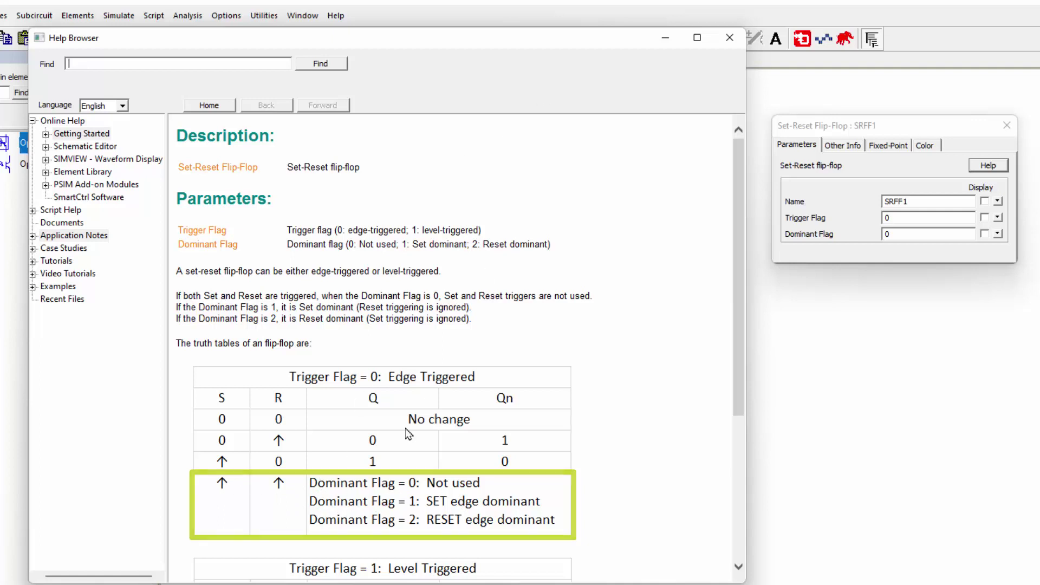
click(729, 37)
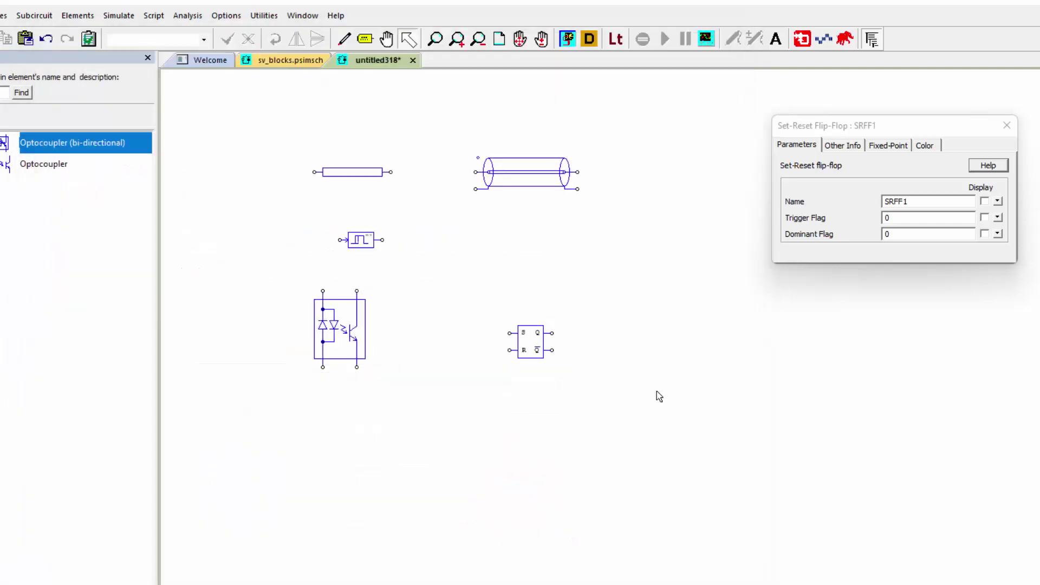
click(364, 332)
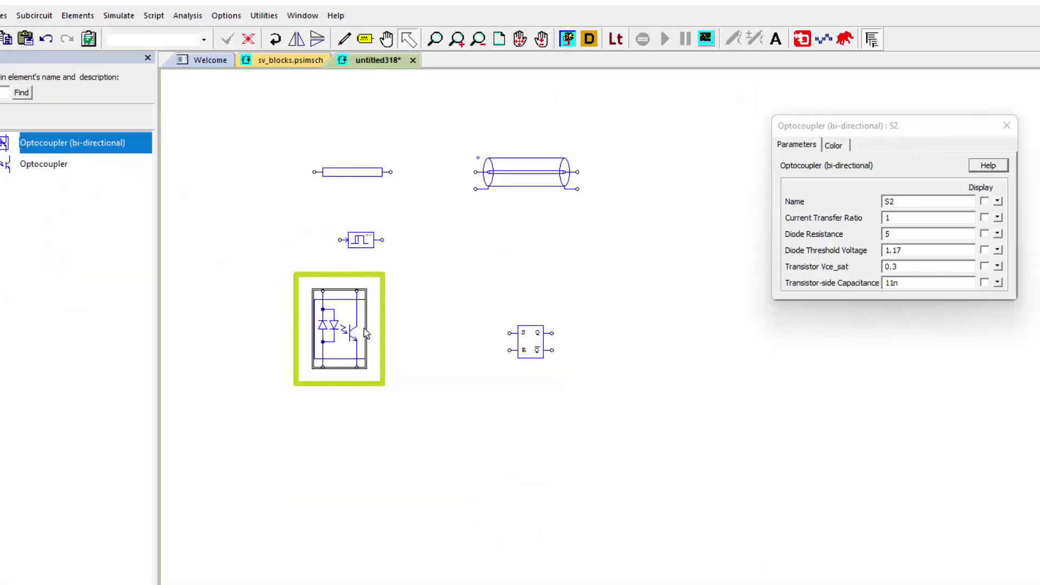
click(1006, 126)
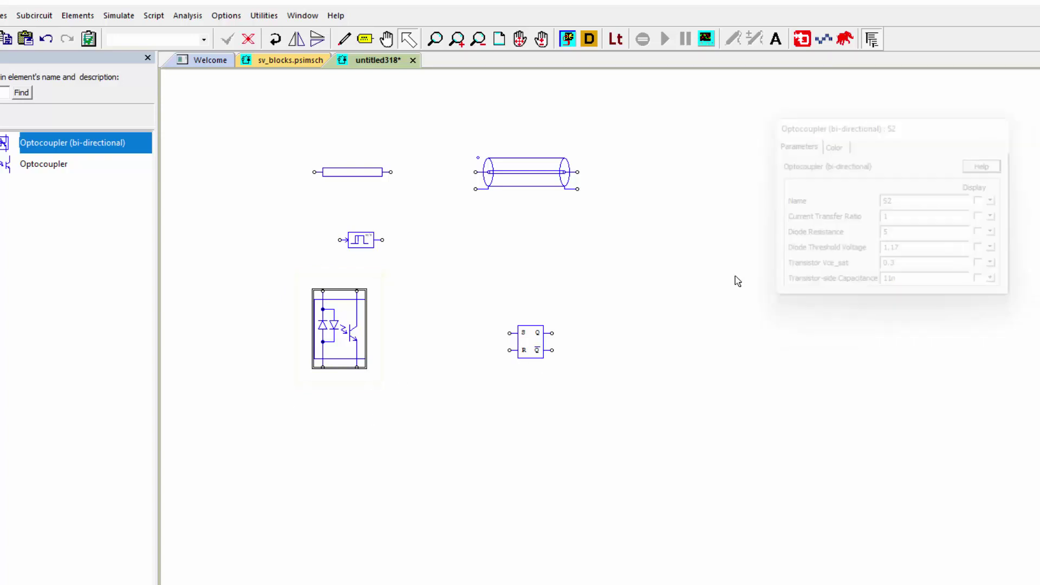
click(303, 60)
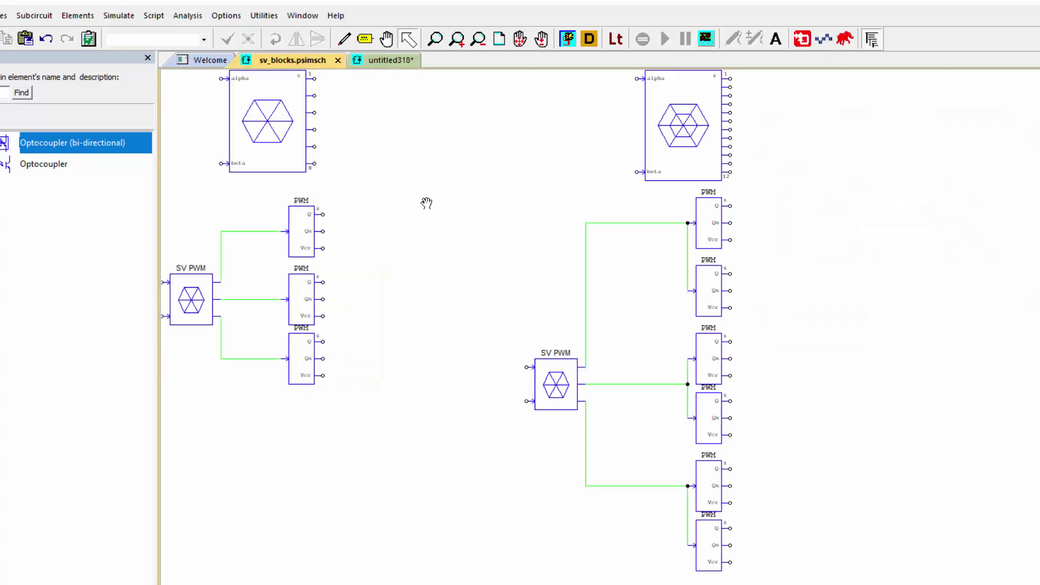
drag(450, 218, 522, 295)
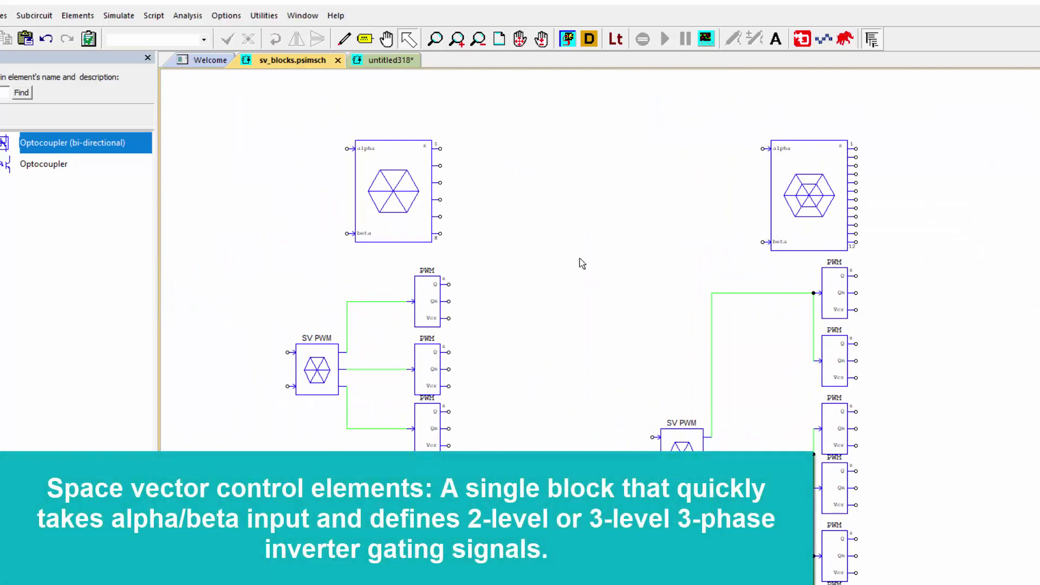
drag(302, 125, 496, 259)
click(497, 260)
drag(429, 96, 503, 255)
drag(293, 100, 509, 264)
click(480, 307)
drag(184, 258, 481, 472)
click(481, 471)
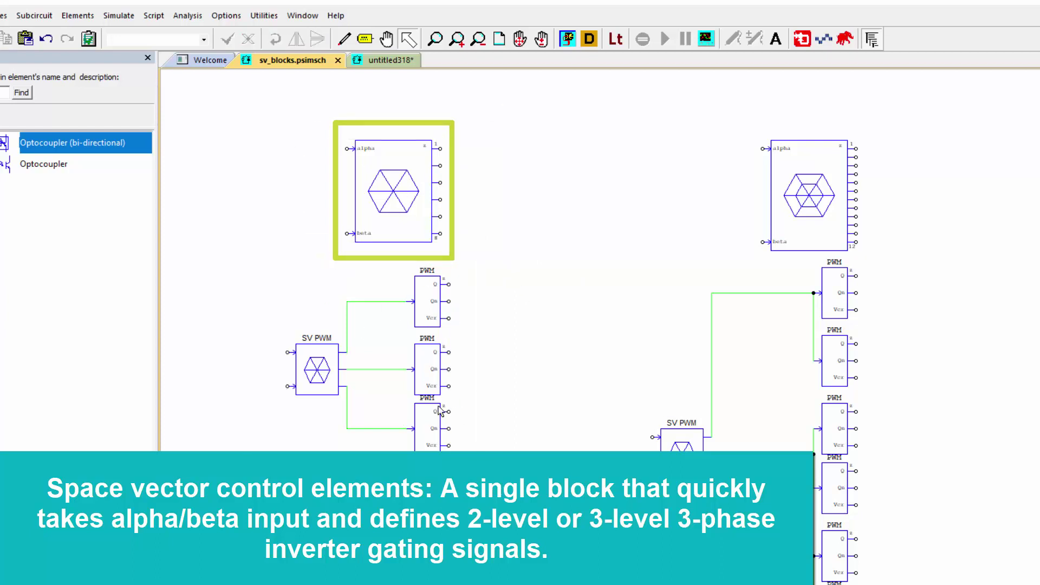
click(420, 243)
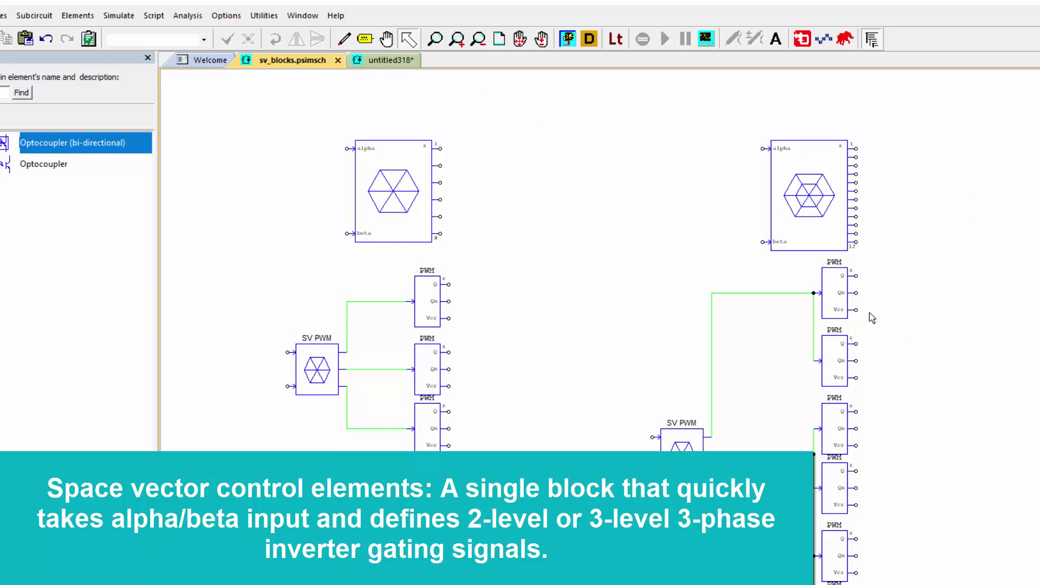
click(797, 170)
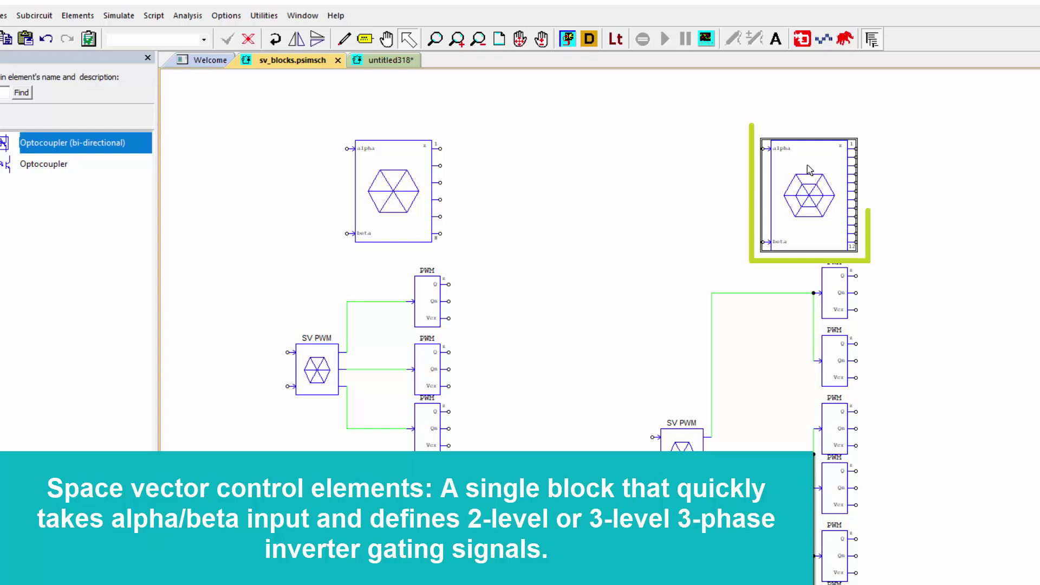
click(998, 227)
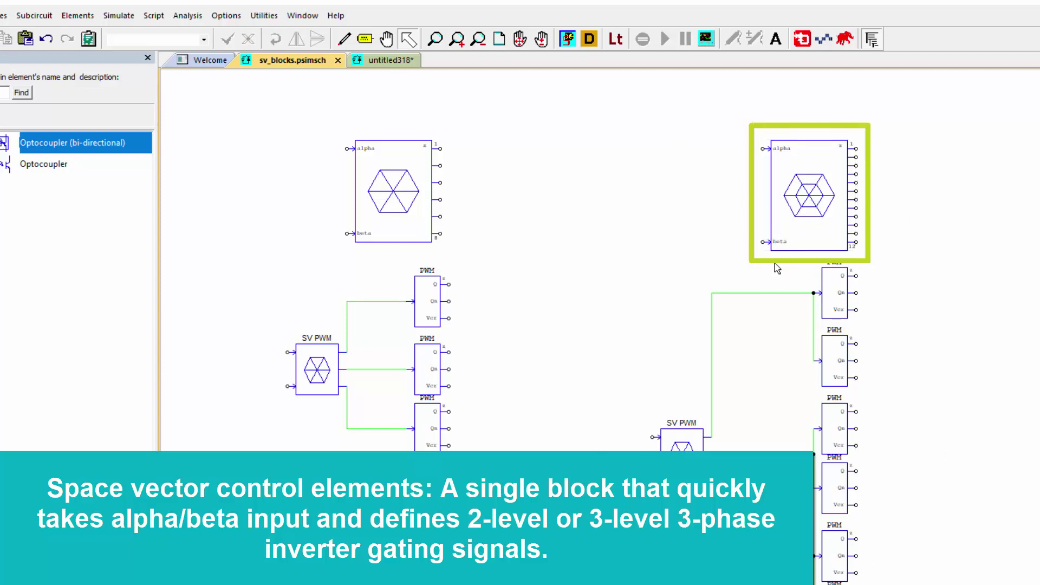
drag(856, 106, 949, 275)
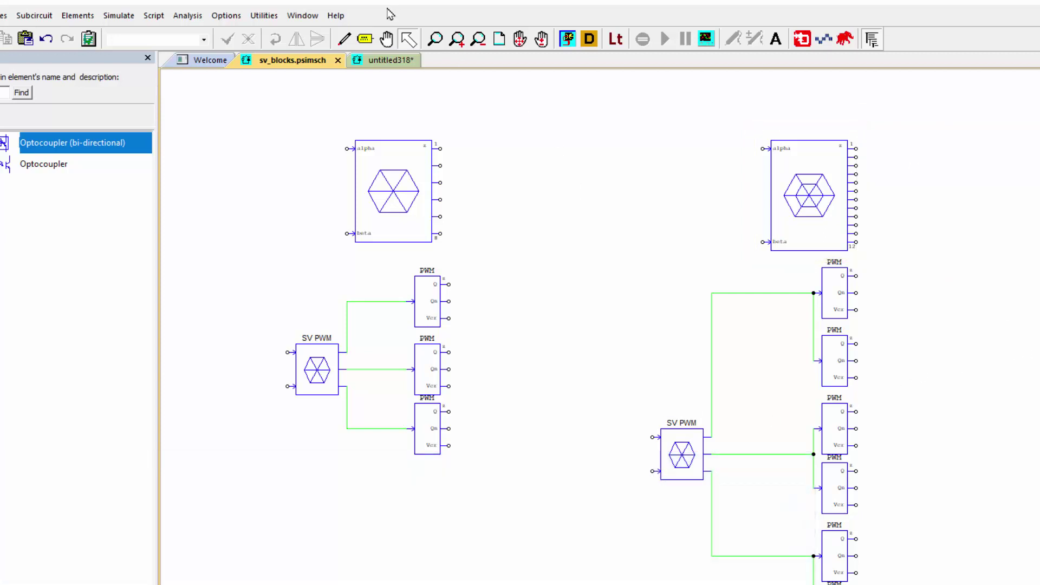
click(336, 16)
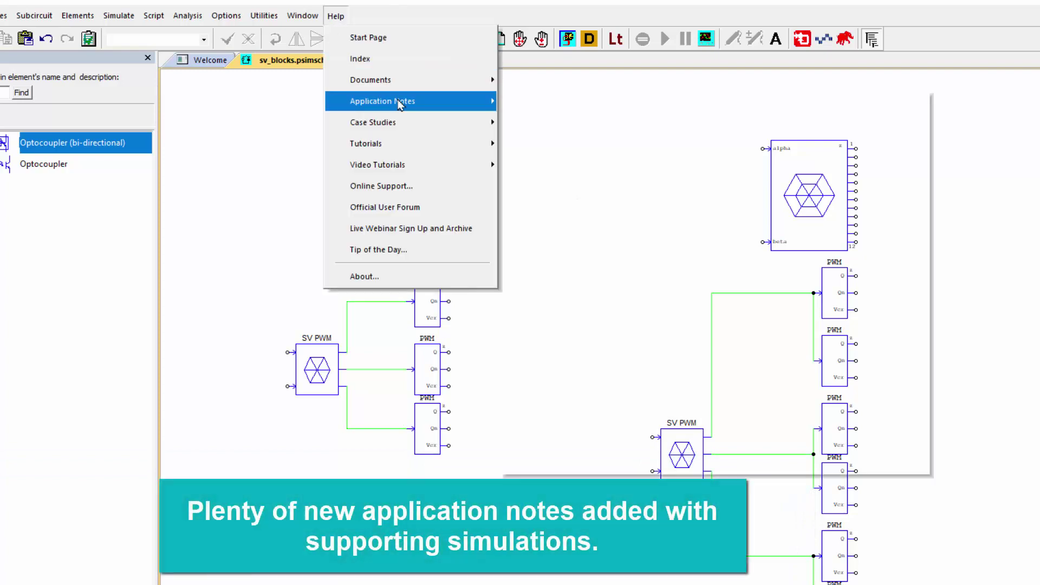
mouse_move(400, 103)
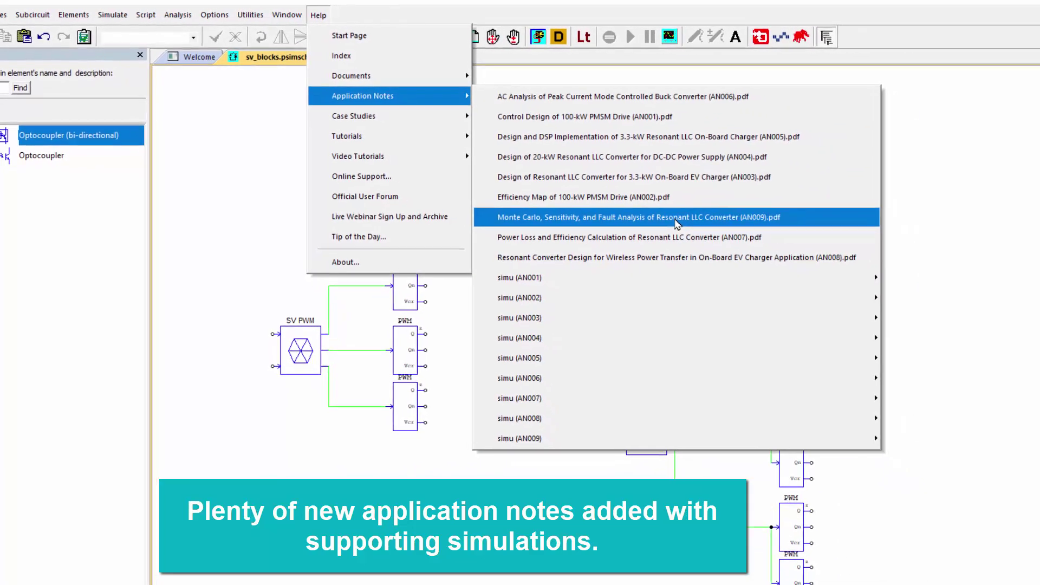
mouse_move(688, 277)
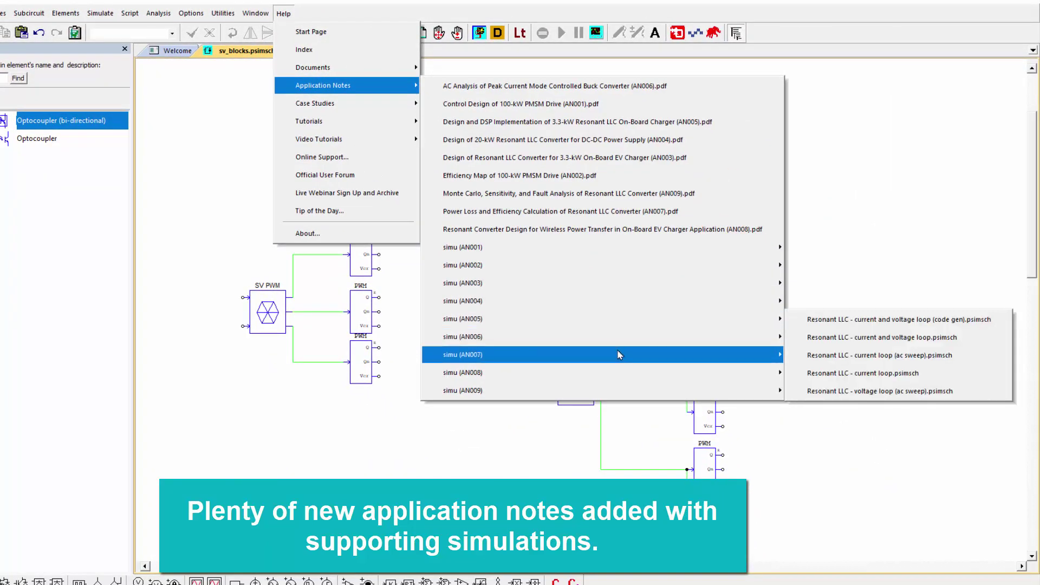
click(499, 448)
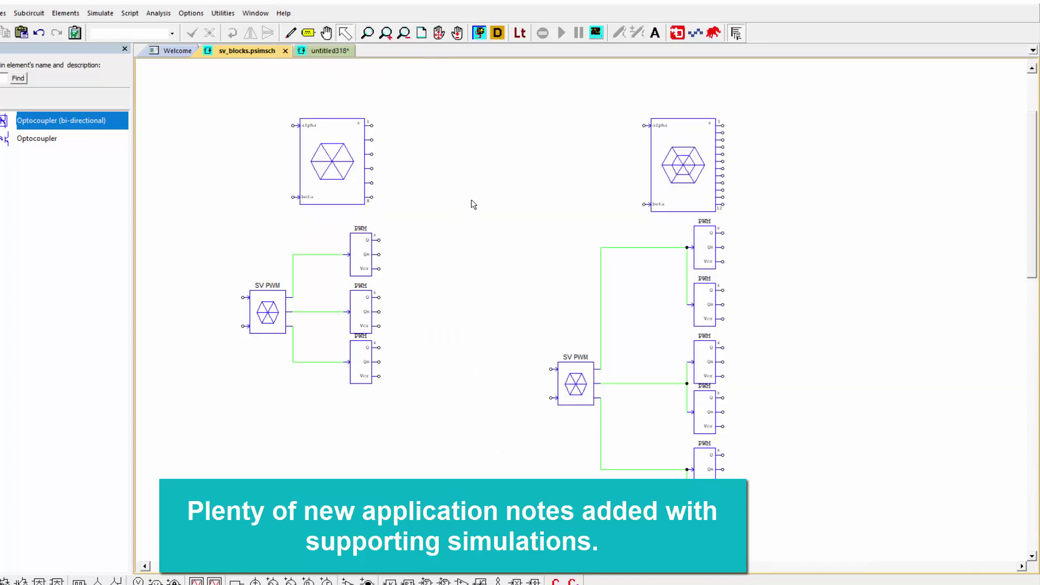